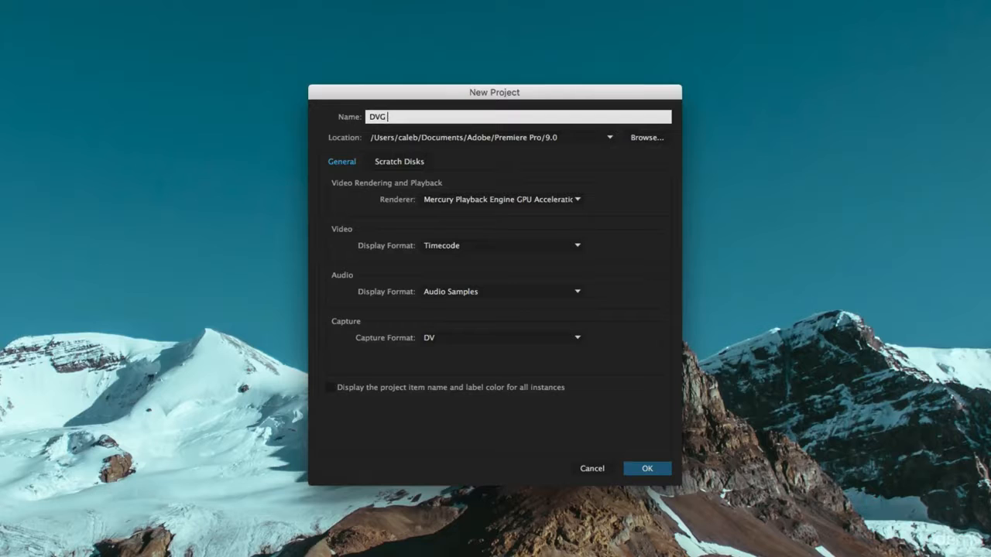
- Name the new project "DVG Test Project" and keep GPU acceleration (OpenCL), Timecode, Audio Samples and DV as its general settings
{"action": "type", "text": "t Project"}
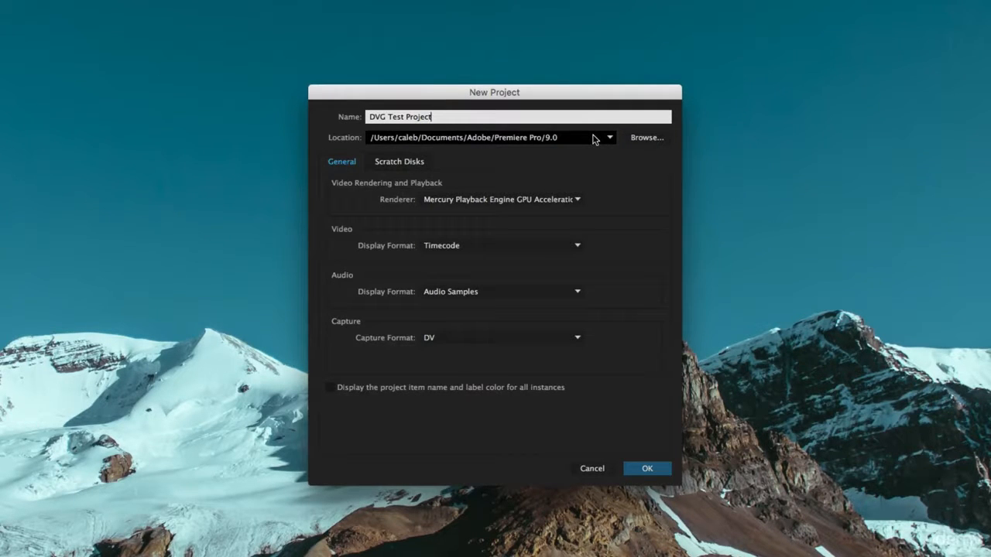
{"action": "left_click", "coordinate": [569, 206]}
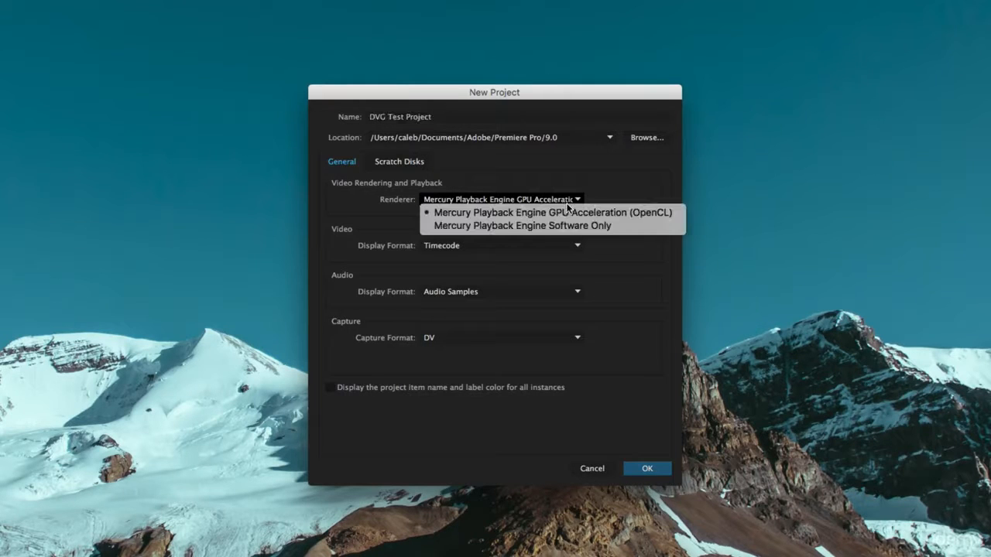
{"action": "left_click", "coordinate": [611, 213]}
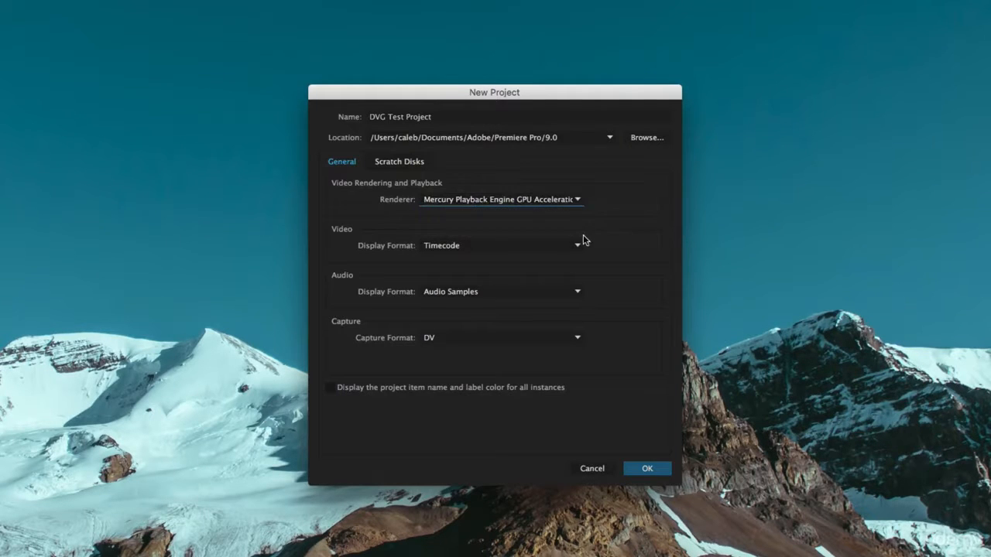
{"action": "left_click", "coordinate": [537, 248]}
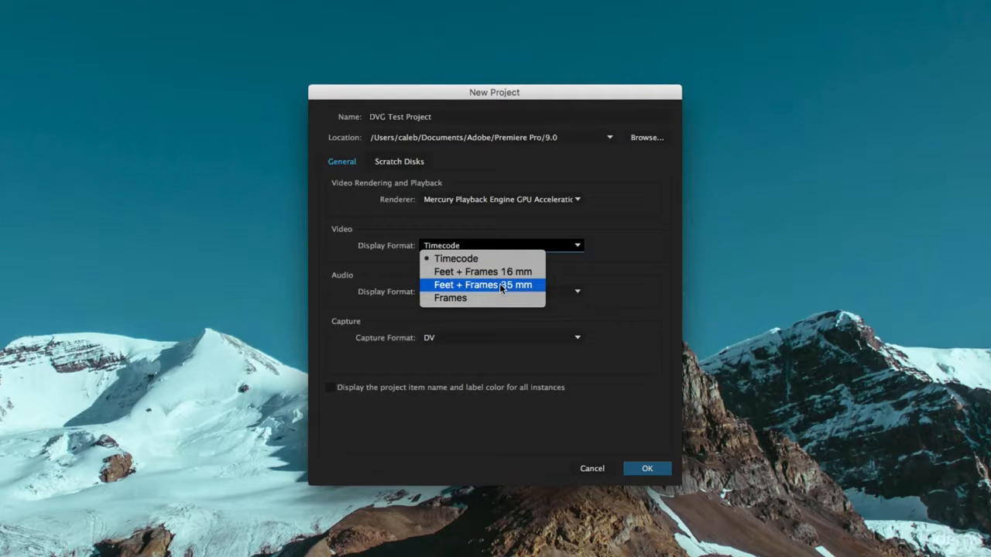
{"action": "left_click", "coordinate": [511, 262]}
{"action": "left_click", "coordinate": [539, 297]}
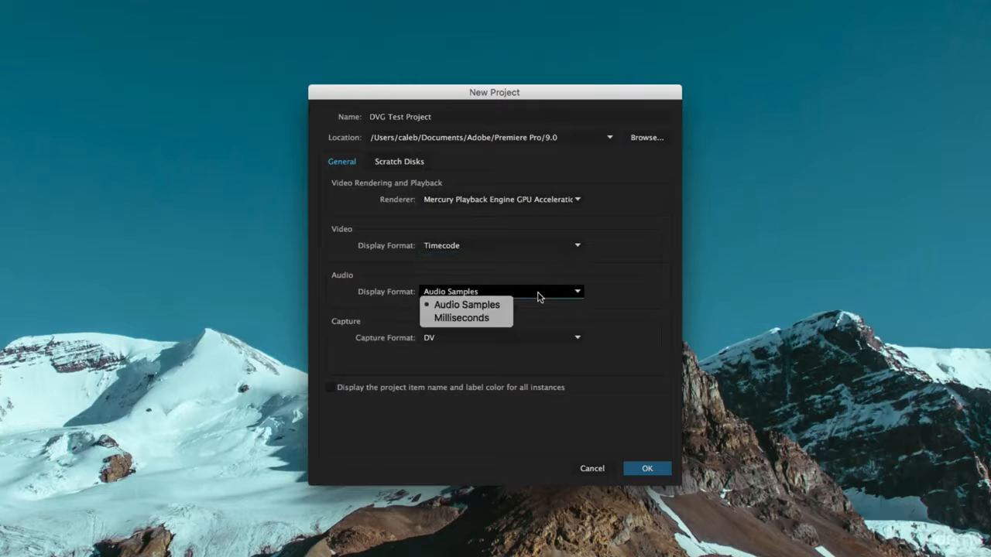
{"action": "left_click", "coordinate": [480, 306]}
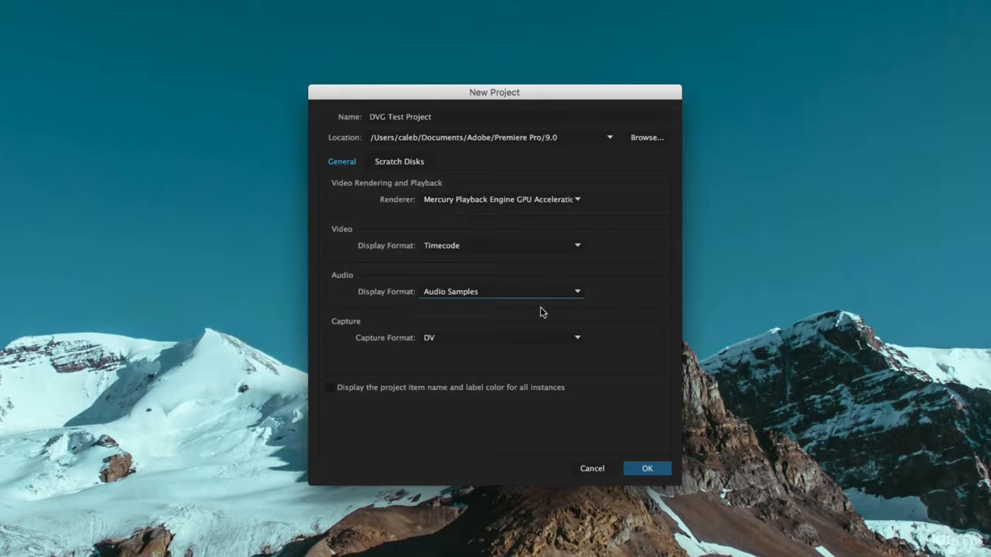
{"action": "left_click", "coordinate": [541, 337]}
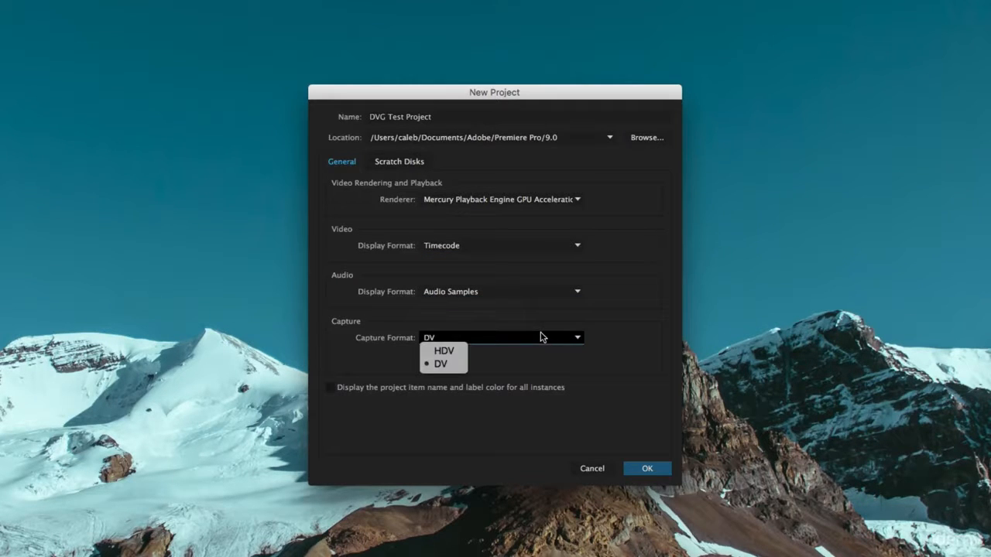
{"action": "left_click", "coordinate": [541, 338]}
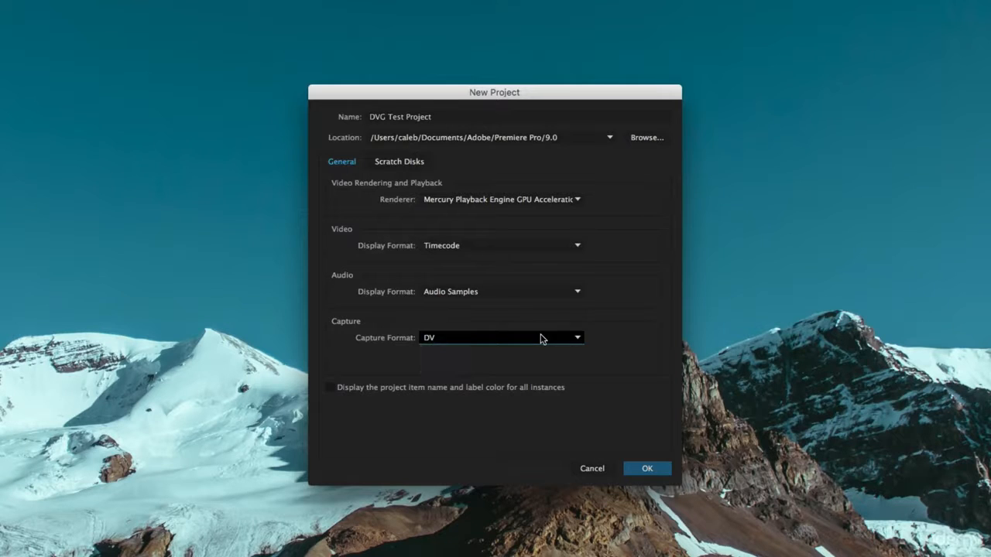
- Create the project and decline to open the Audio Hardware preference
{"action": "left_click", "coordinate": [650, 476]}
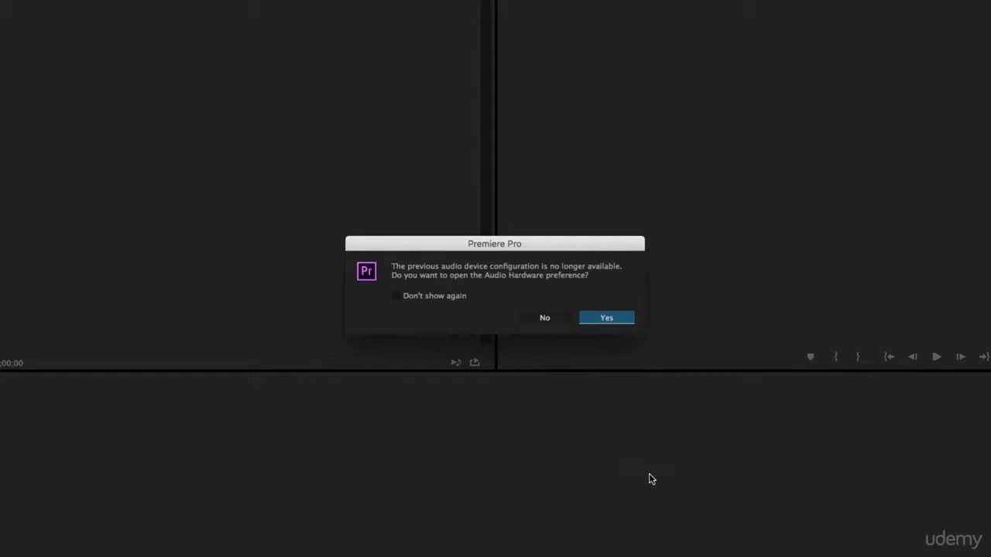
{"action": "left_click", "coordinate": [555, 313]}
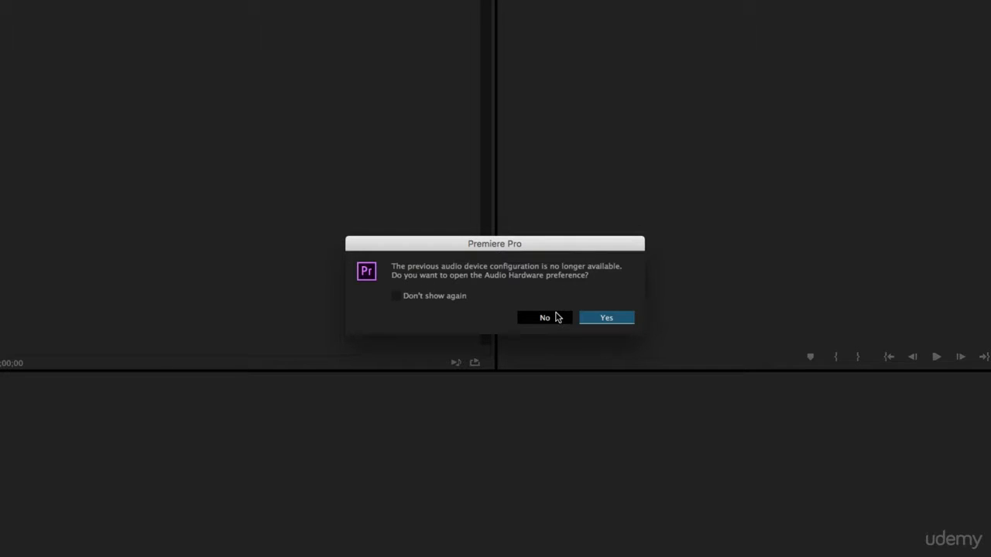
{"action": "left_click", "coordinate": [545, 317]}
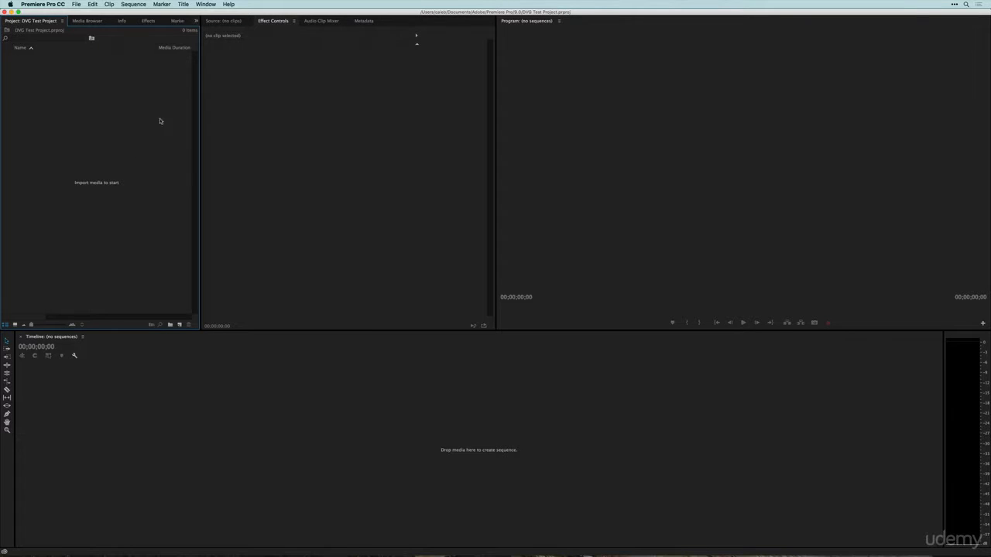
- Switch the window layout to the Editing workspace
{"action": "left_click", "coordinate": [204, 5]}
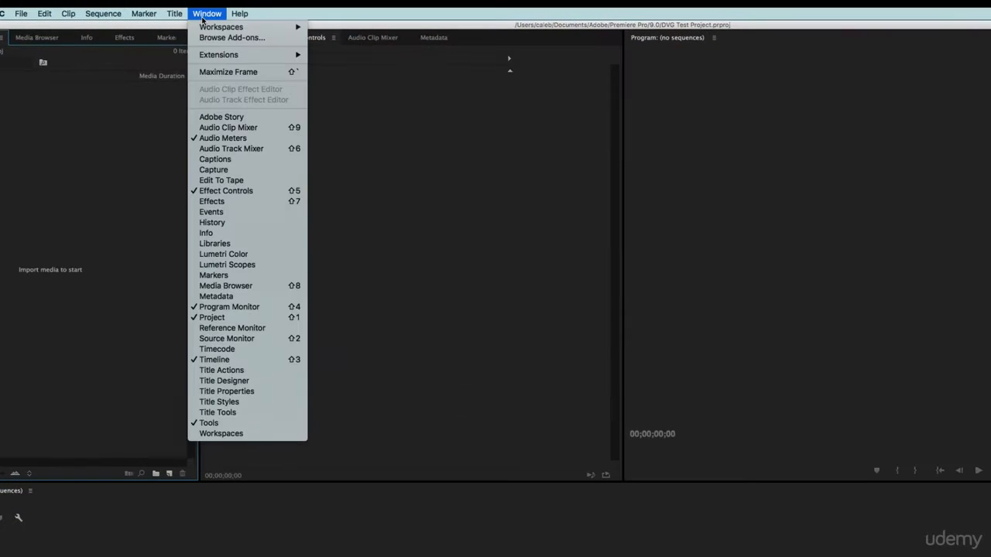
{"action": "mouse_move", "coordinate": [208, 29]}
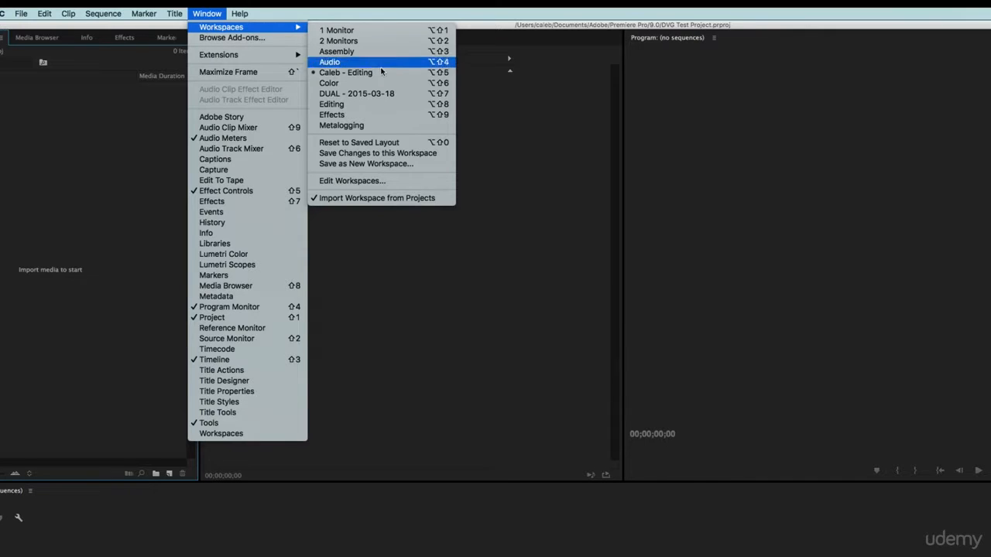
{"action": "left_click", "coordinate": [388, 107]}
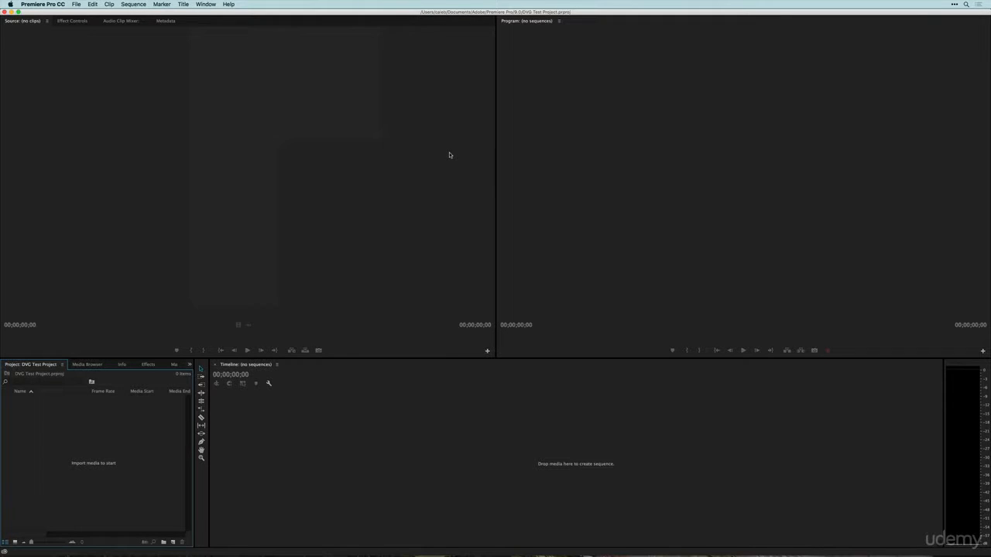
- Examine the Source monitor, Timeline, Program monitor and Project panel one after another
{"action": "left_click", "coordinate": [243, 97]}
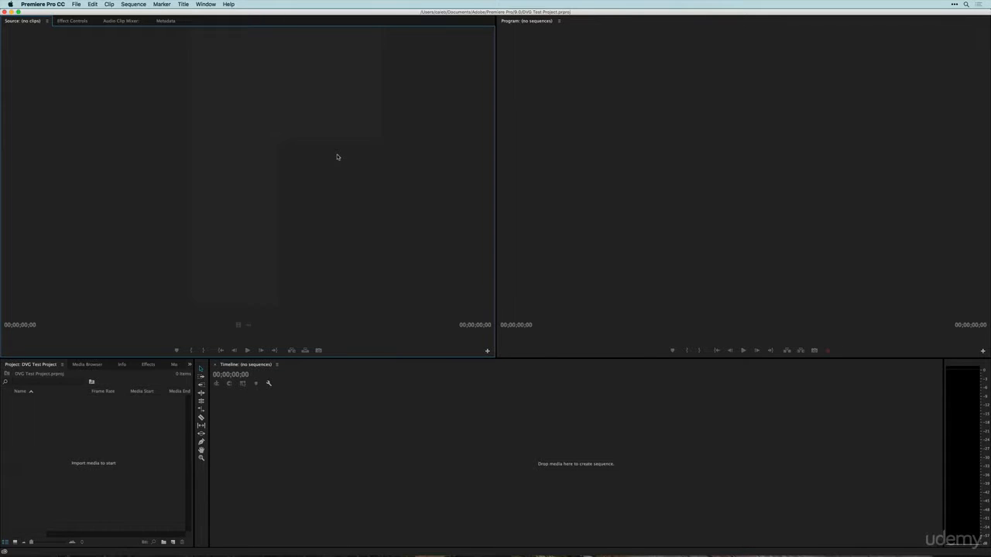
{"action": "left_click", "coordinate": [534, 419]}
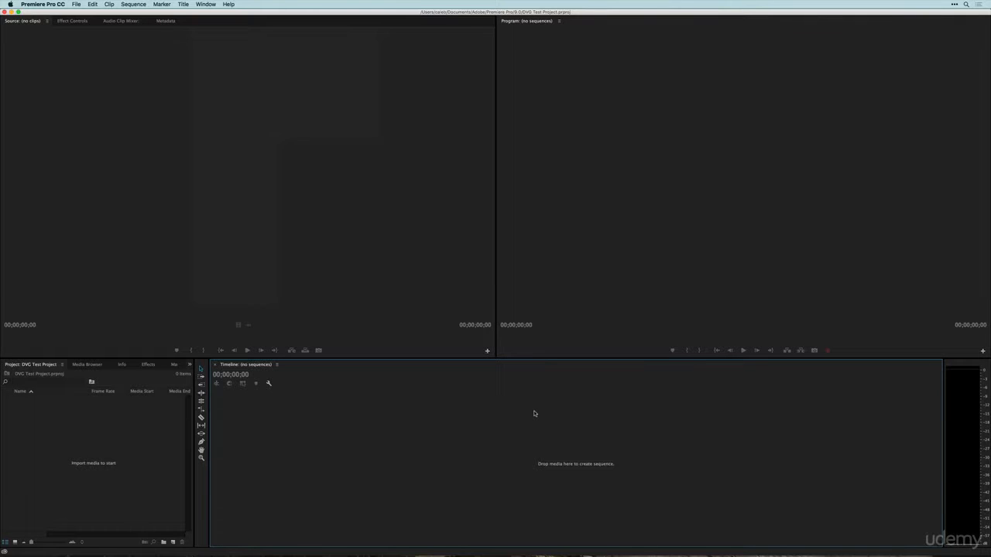
{"action": "left_click", "coordinate": [598, 186]}
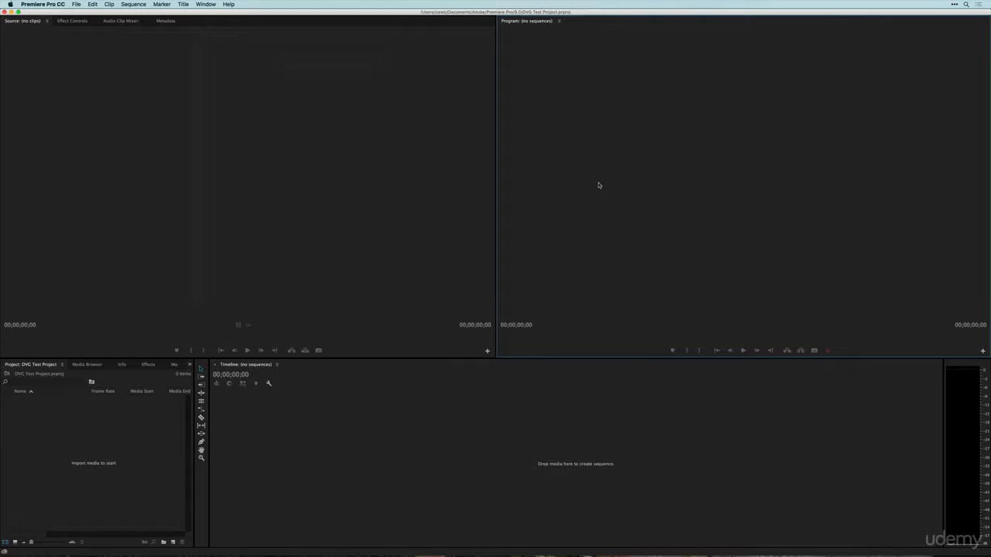
{"action": "left_click", "coordinate": [117, 453]}
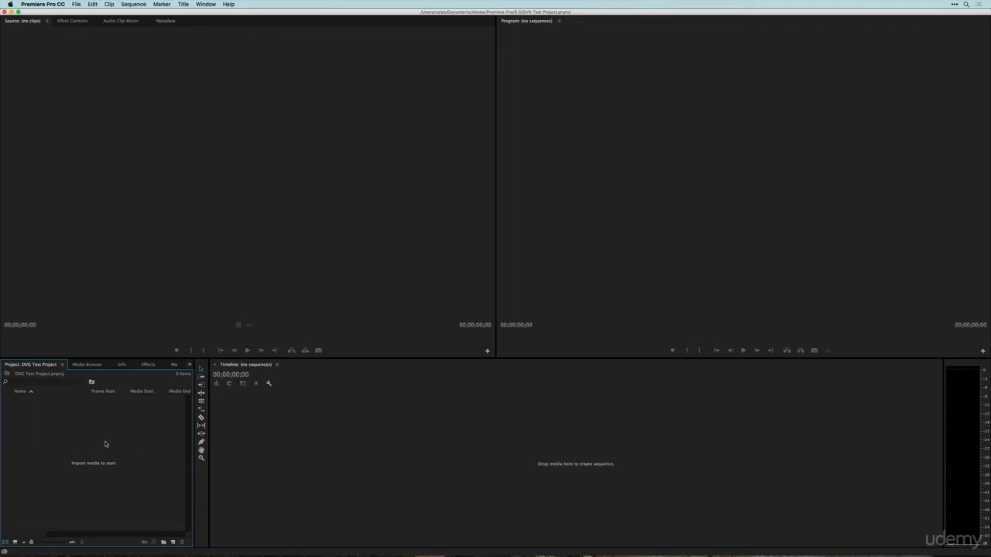
- Import the Royalty Free Music (C100).mts and ScreenFlow.mp4 clips from the 02_VIDEO folder of the DVG TV 22 project in Movies
{"action": "double_click", "coordinate": [106, 444]}
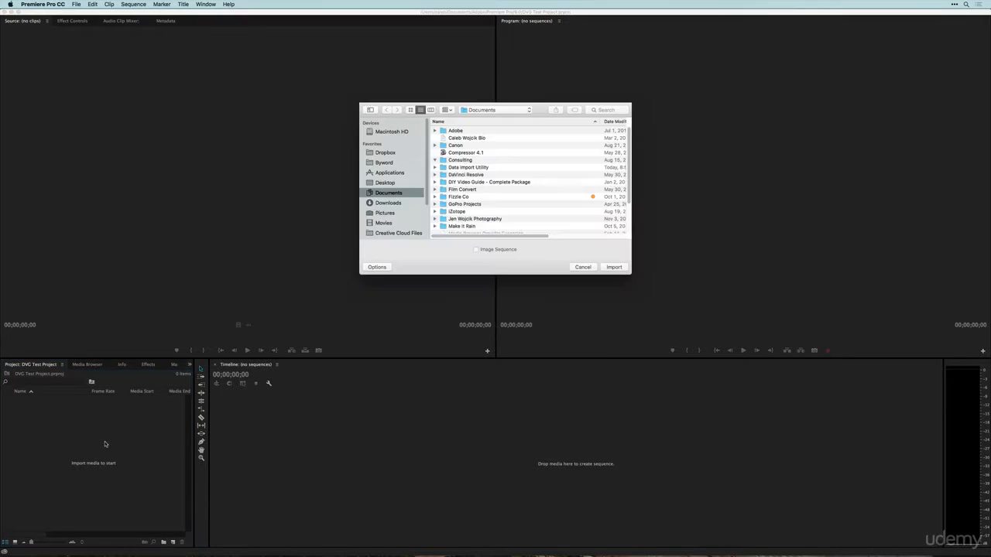
{"action": "left_click", "coordinate": [403, 223]}
{"action": "double_click", "coordinate": [486, 162]}
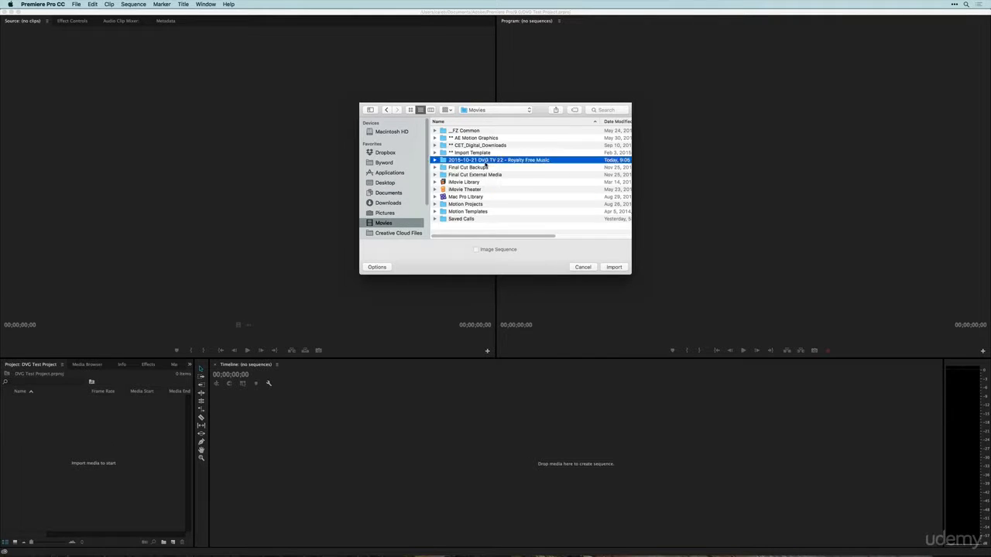
{"action": "double_click", "coordinate": [488, 139]}
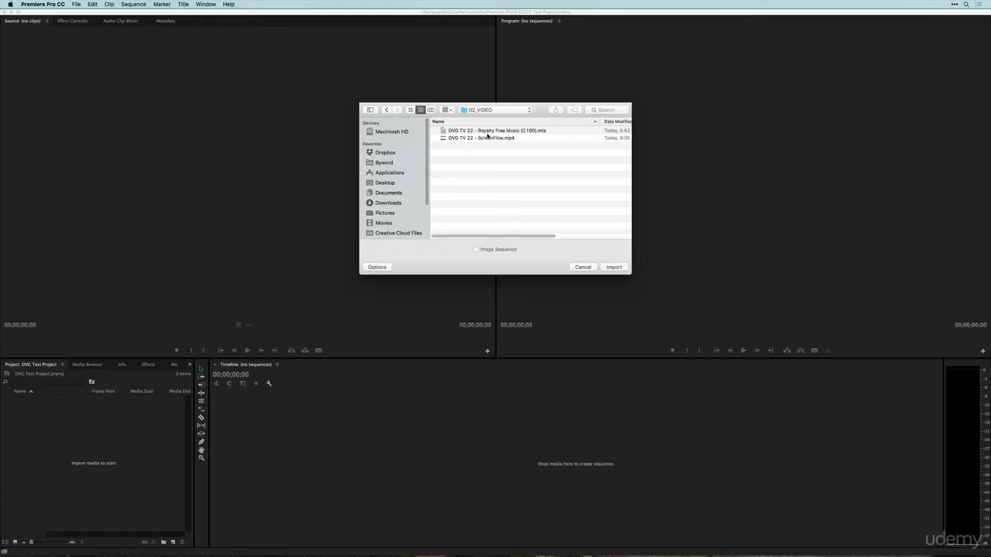
{"action": "left_click", "coordinate": [494, 138]}
{"action": "left_click", "coordinate": [494, 130], "text": "shift"}
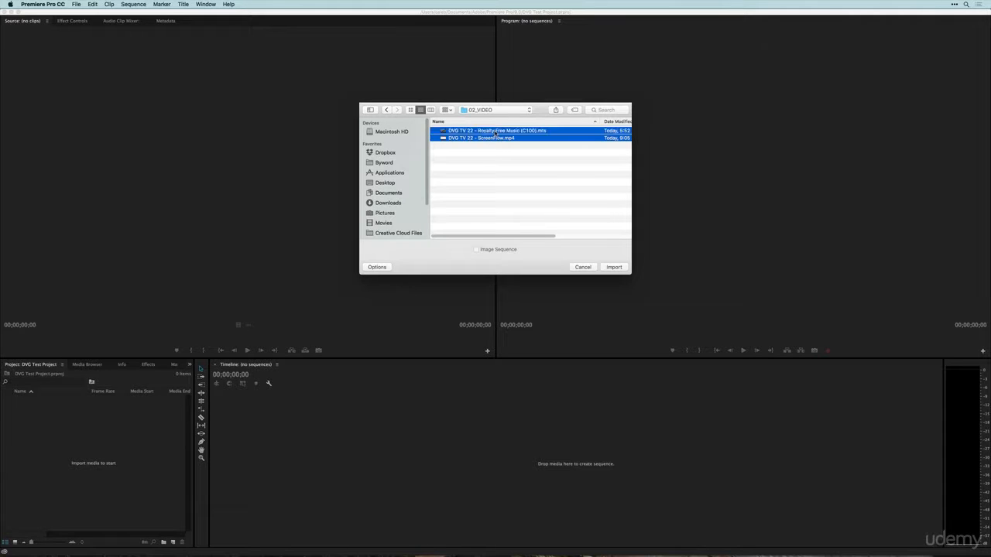
{"action": "key", "text": "Return"}
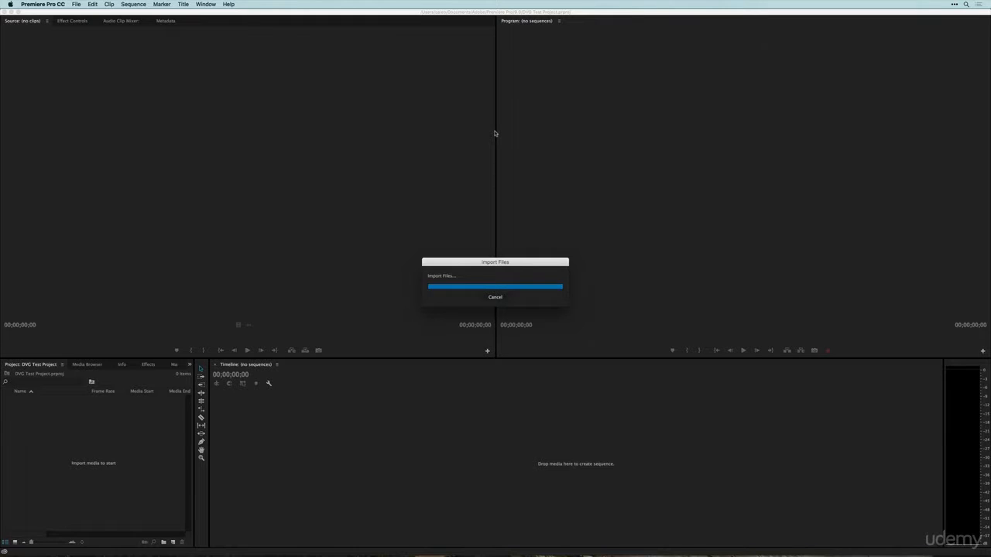
{"action": "left_click", "coordinate": [126, 441]}
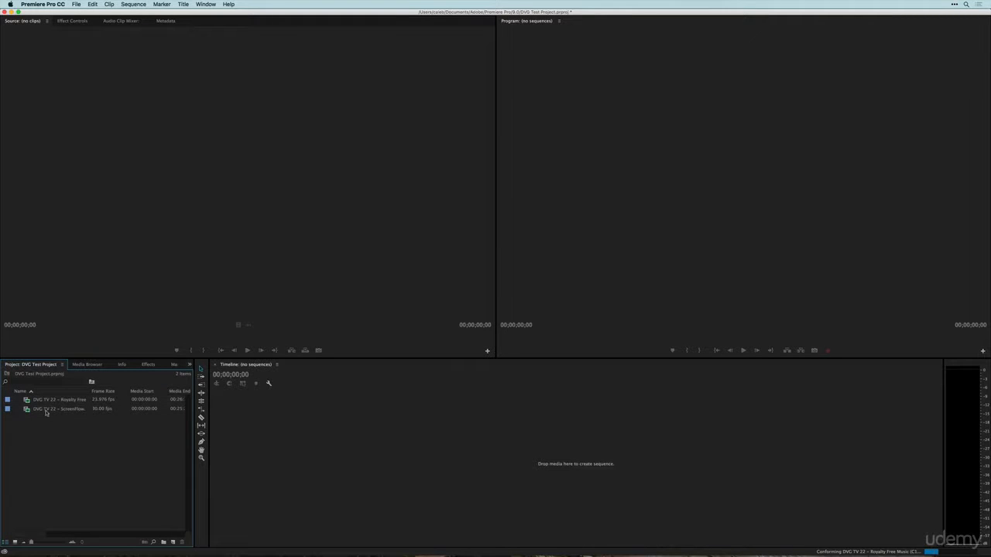
- Preview both imported clips in the Source monitor and scrub the ScreenFlow clip to about 00:11:49:27
{"action": "double_click", "coordinate": [28, 401]}
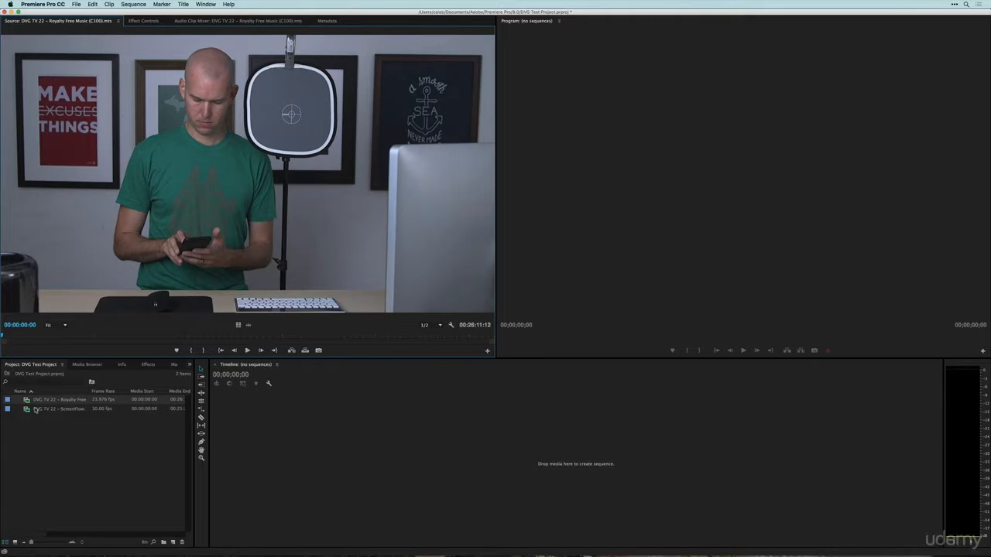
{"action": "double_click", "coordinate": [25, 410]}
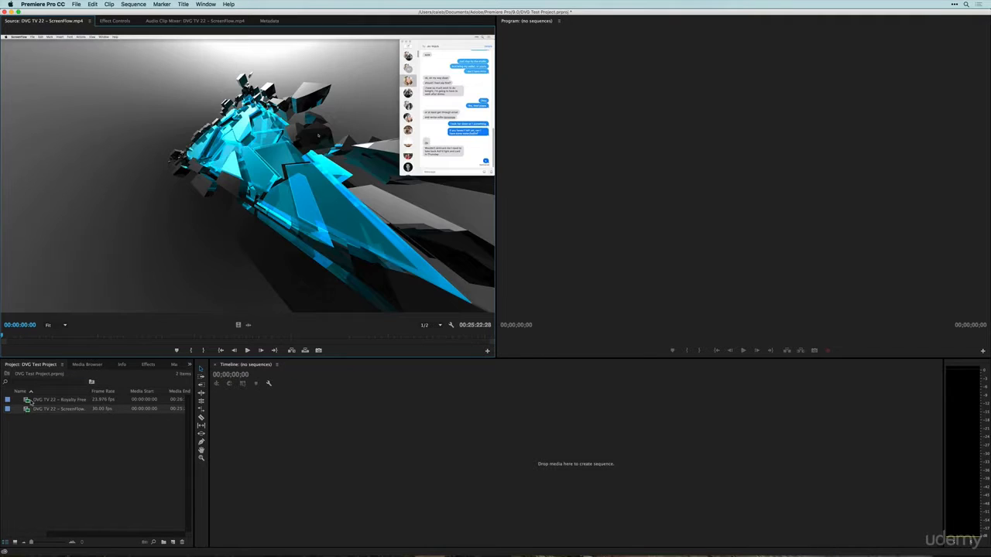
{"action": "left_click", "coordinate": [158, 335]}
{"action": "left_click_drag", "start_coordinate": [157, 335], "coordinate": [231, 335]}
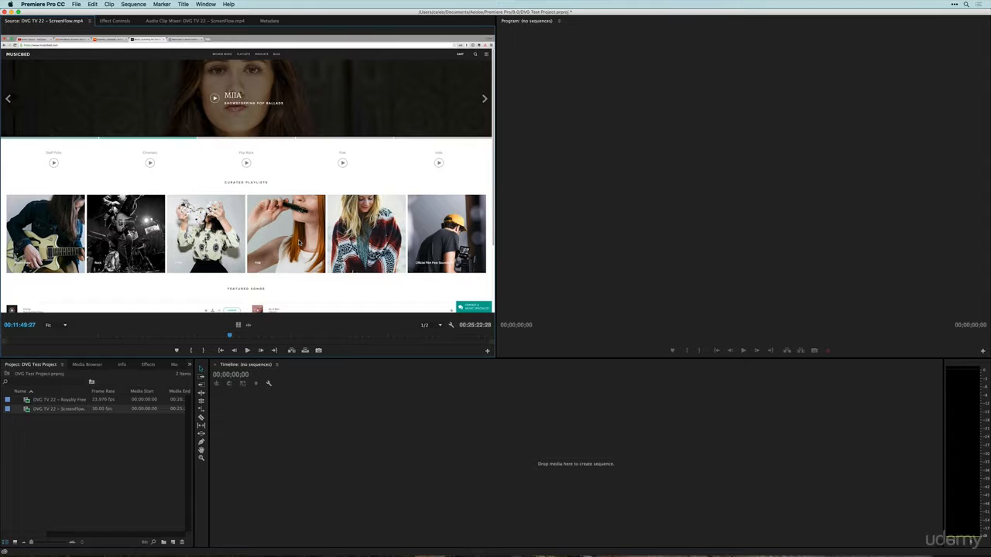
- Create a sequence from both imported clips in the empty timeline and scrub the playhead to about 00:05:20:12
{"action": "left_click", "coordinate": [93, 425]}
{"action": "left_click", "coordinate": [83, 409]}
{"action": "left_click", "coordinate": [81, 403], "text": "shift"}
{"action": "left_click_drag", "start_coordinate": [398, 437], "coordinate": [398, 436]}
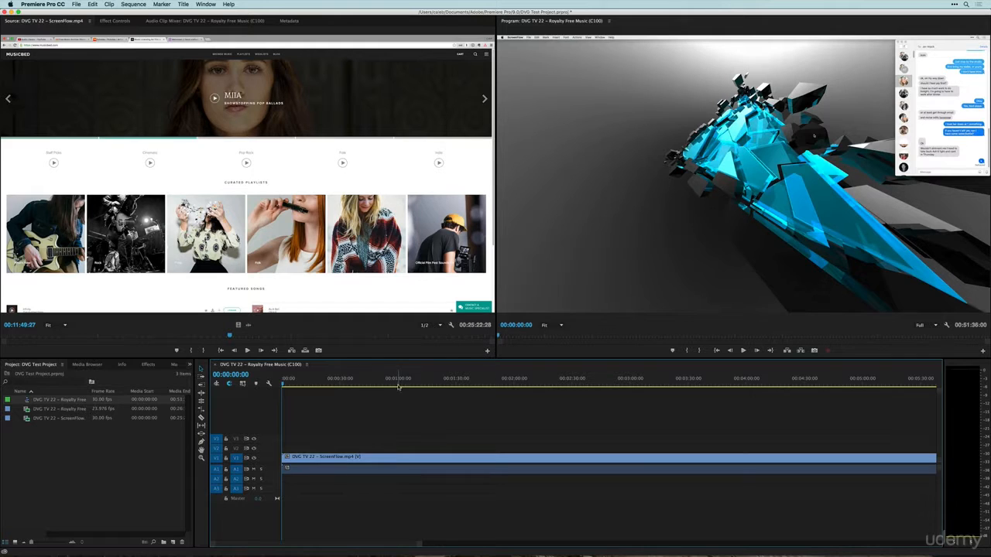
{"action": "left_click_drag", "start_coordinate": [398, 385], "coordinate": [902, 405]}
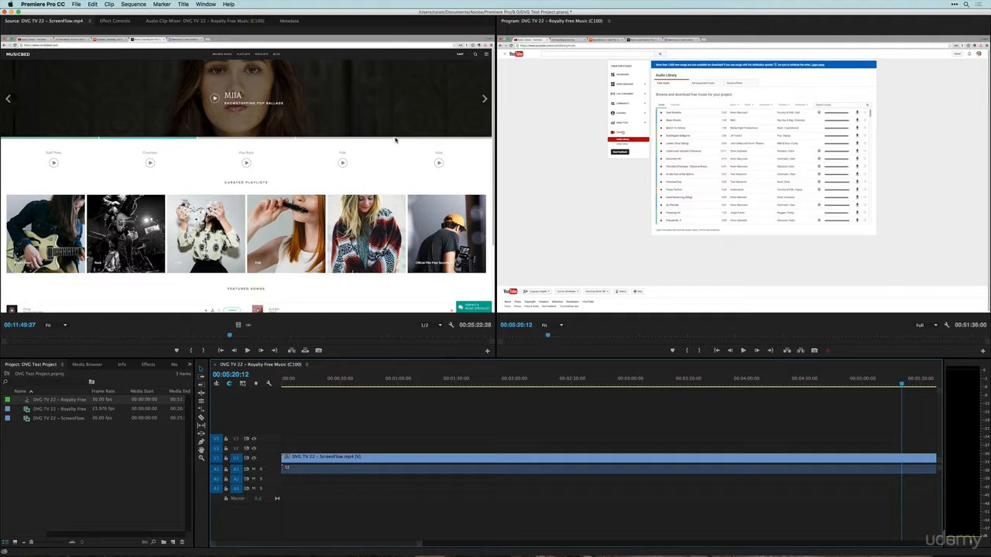
- Show the Motion and Opacity effect settings of the ScreenFlow clip in the timeline
{"action": "left_click", "coordinate": [114, 21]}
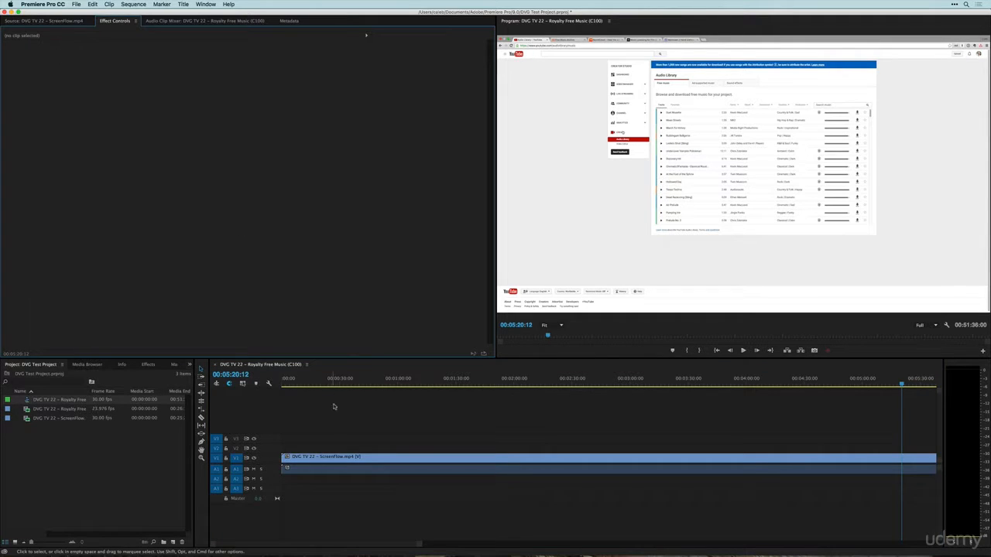
{"action": "left_click", "coordinate": [343, 457]}
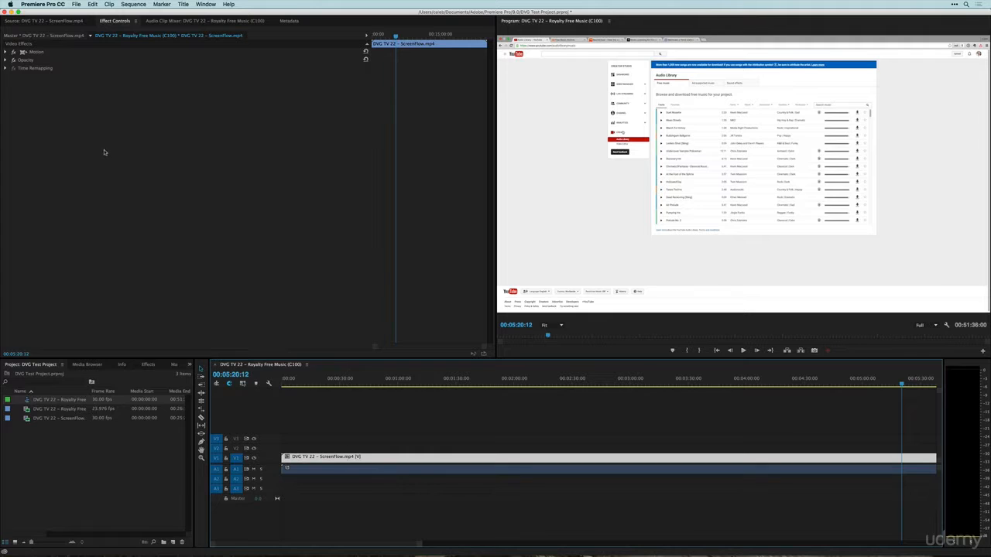
{"action": "left_click", "coordinate": [5, 51]}
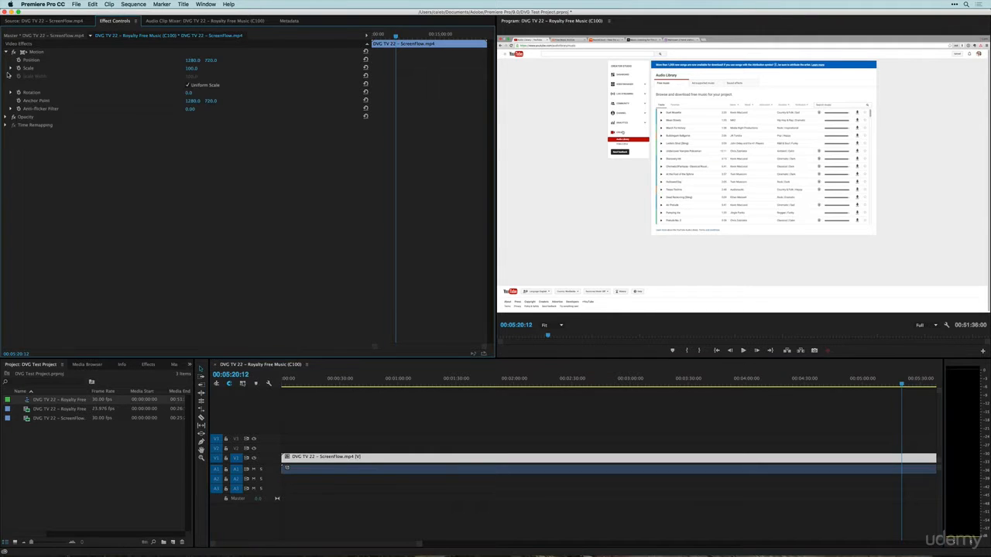
{"action": "left_click", "coordinate": [5, 116]}
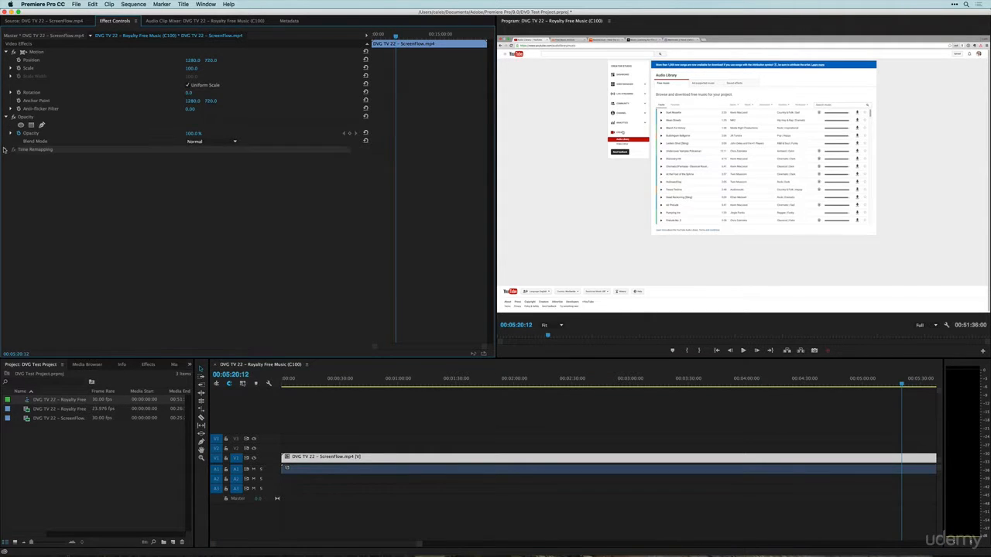
- Try scaling the ScreenFlow clip down to about 60 and undo the change
{"action": "mouse_move", "coordinate": [196, 70]}
{"action": "left_mouse_down"}
{"action": "mouse_move", "coordinate": [219, 70]}
{"action": "mouse_move", "coordinate": [181, 70]}
{"action": "left_mouse_up"}
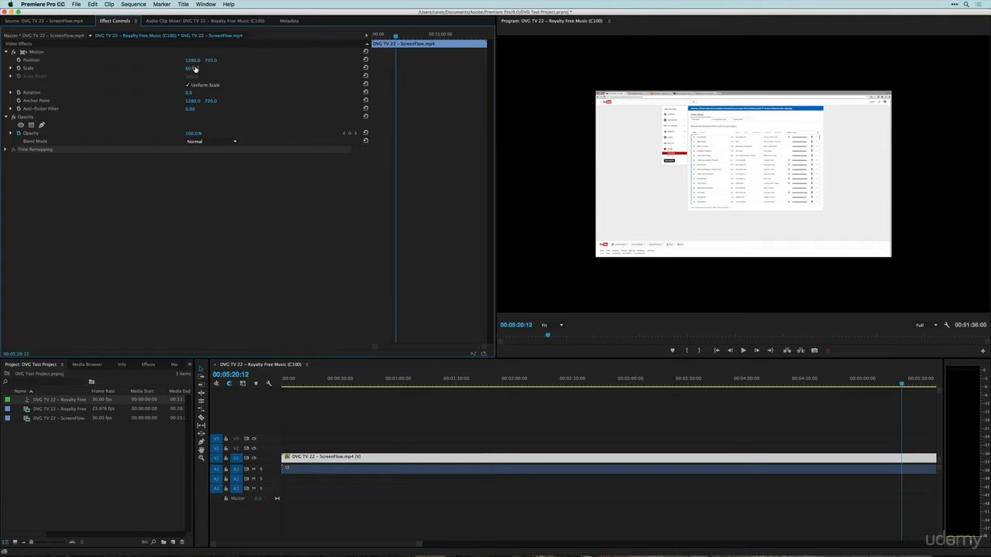
{"action": "key", "text": "super+z"}
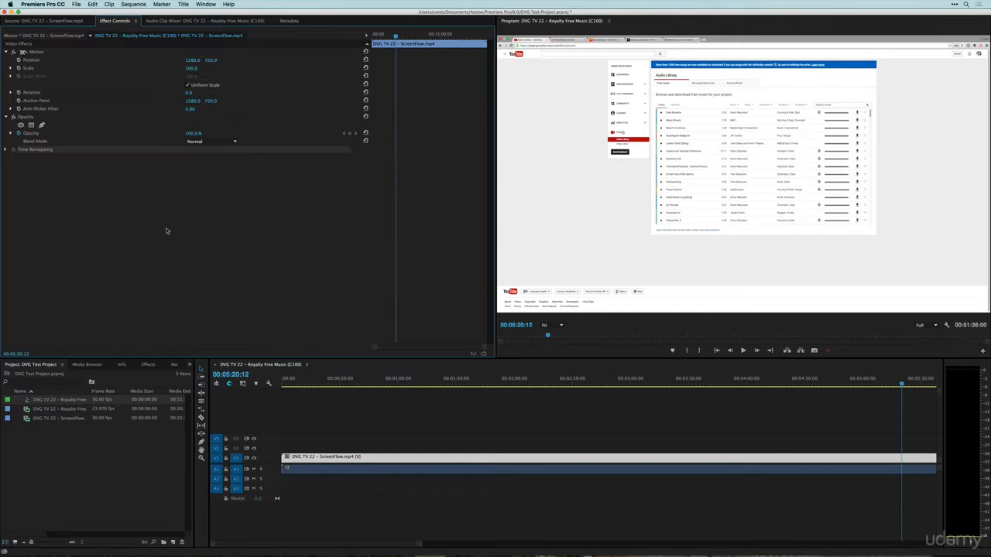
- Show the effects library and list the categories inside Video Effects
{"action": "left_click", "coordinate": [143, 366]}
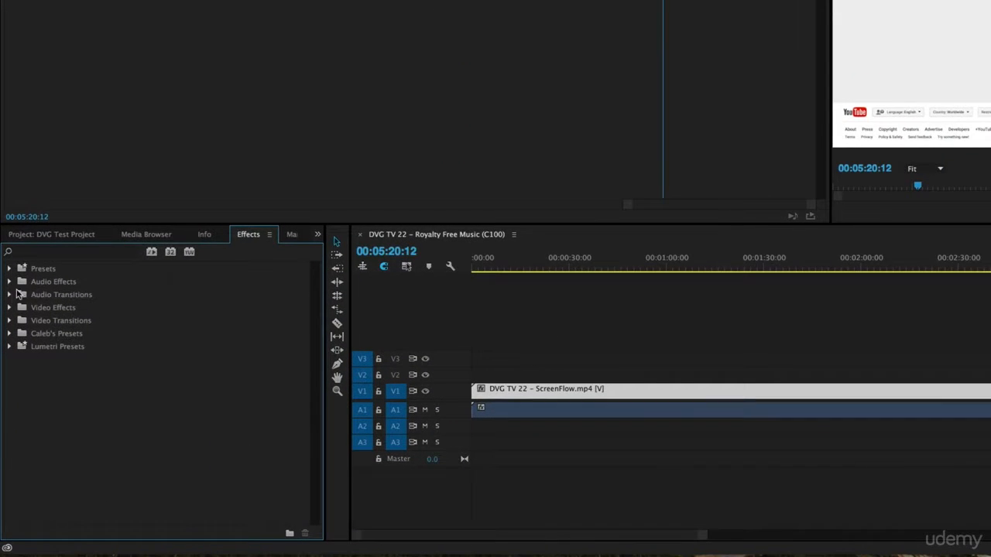
{"action": "left_click", "coordinate": [10, 308]}
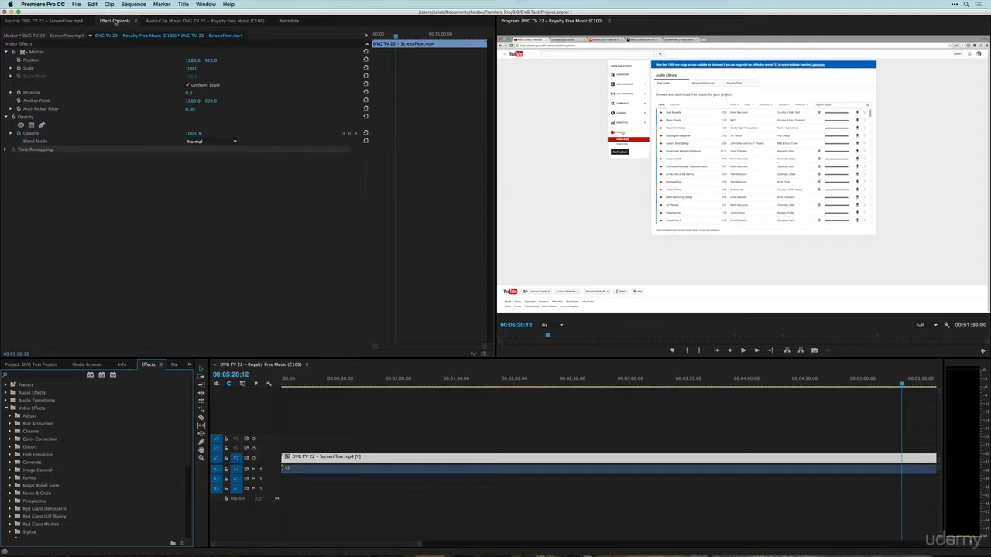
- View the sequence's audio clip mixer with the playhead at about 00:00:33:12 and the ScreenFlow clip's metadata, returning to the Source monitor
{"action": "left_click", "coordinate": [162, 21]}
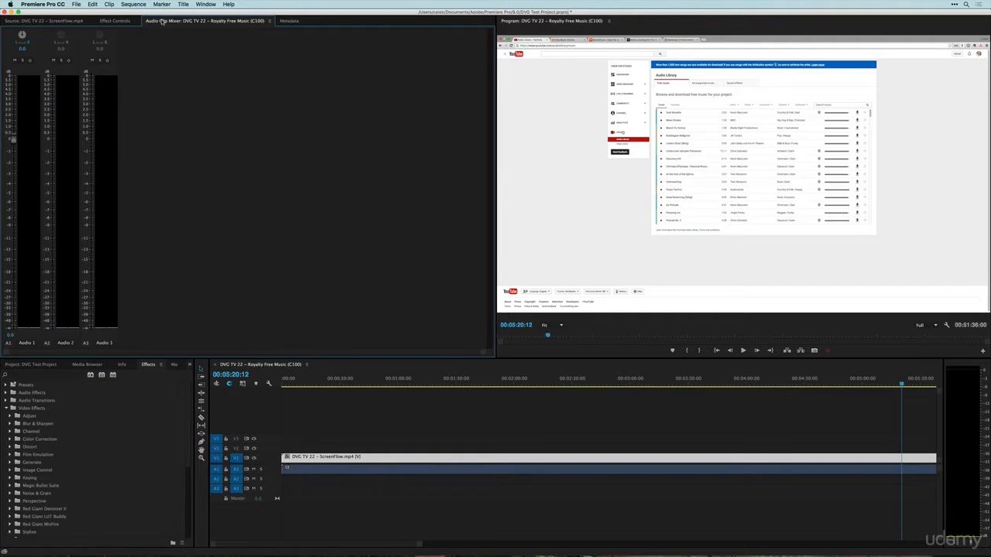
{"action": "left_click", "coordinate": [323, 383]}
{"action": "left_click", "coordinate": [346, 383]}
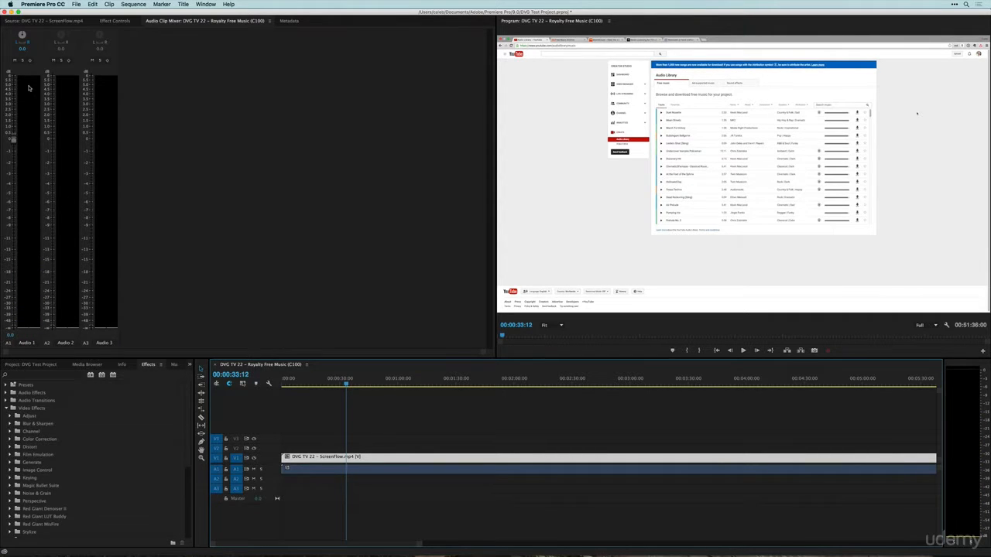
{"action": "left_click", "coordinate": [292, 21]}
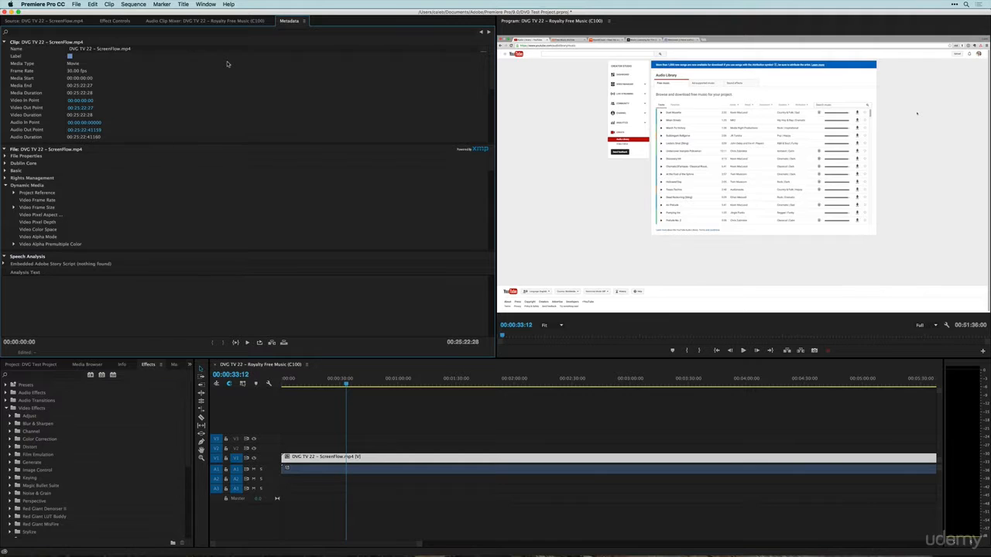
{"action": "left_click", "coordinate": [23, 25]}
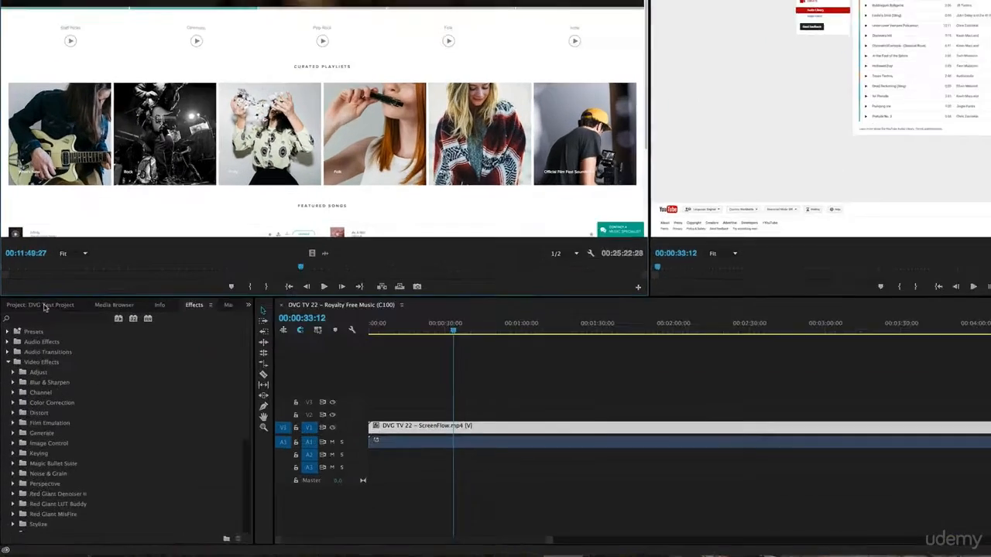
- Create two bins named Video and Audio in the project
{"action": "left_click", "coordinate": [34, 364]}
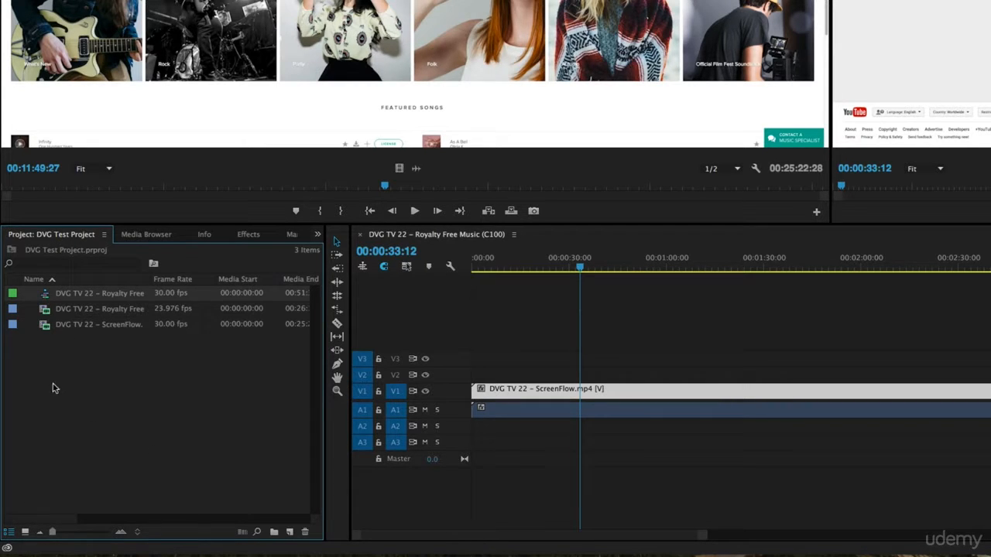
{"action": "left_click", "coordinate": [273, 533]}
{"action": "type", "text": "Video"}
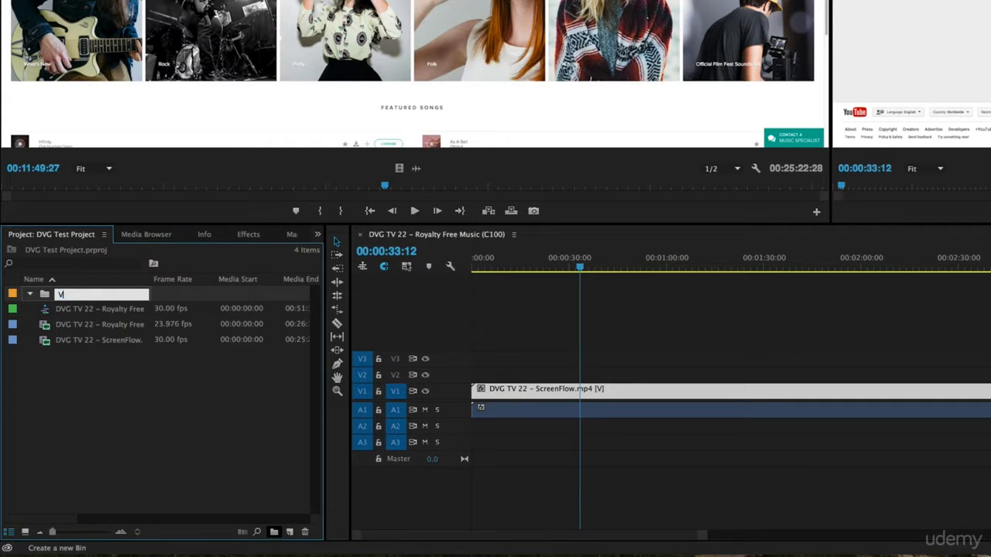
{"action": "key", "text": "Tab"}
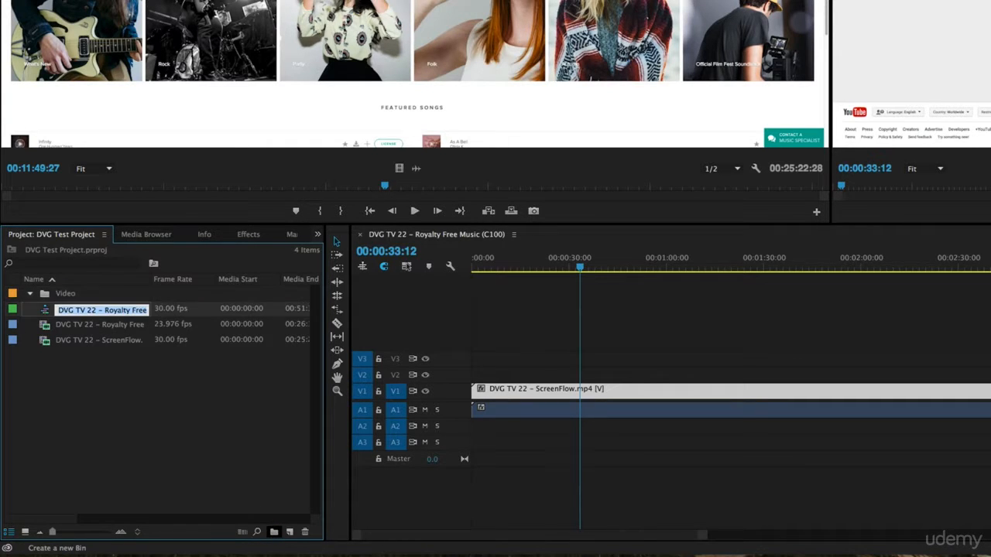
{"action": "left_click", "coordinate": [275, 531]}
{"action": "type", "text": "Audio"}
{"action": "key", "text": "Tab"}
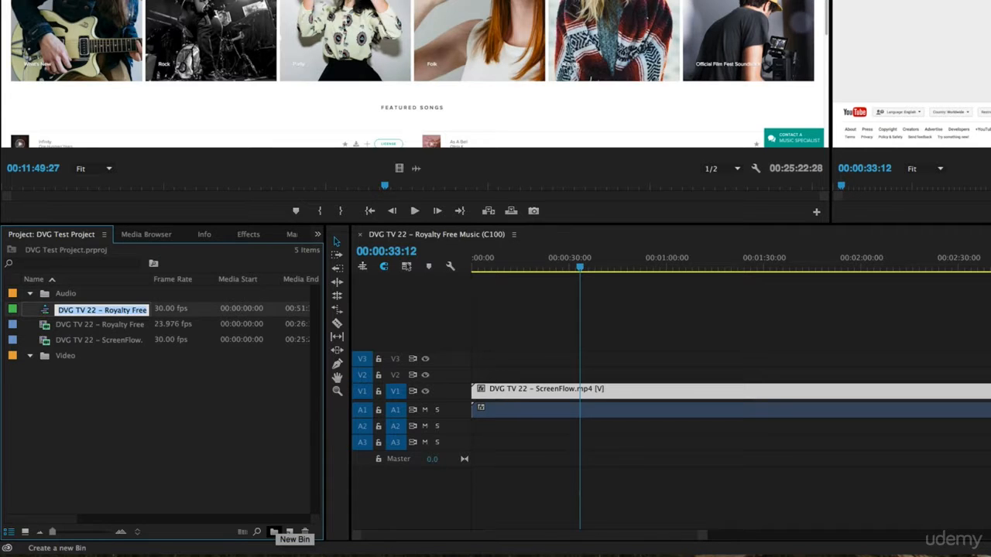
- Create a third bin named GFX in the project, leaving the sequence's name unedited
{"action": "left_click", "coordinate": [275, 532]}
{"action": "type", "text": "C"}
{"action": "type", "text": "F"}
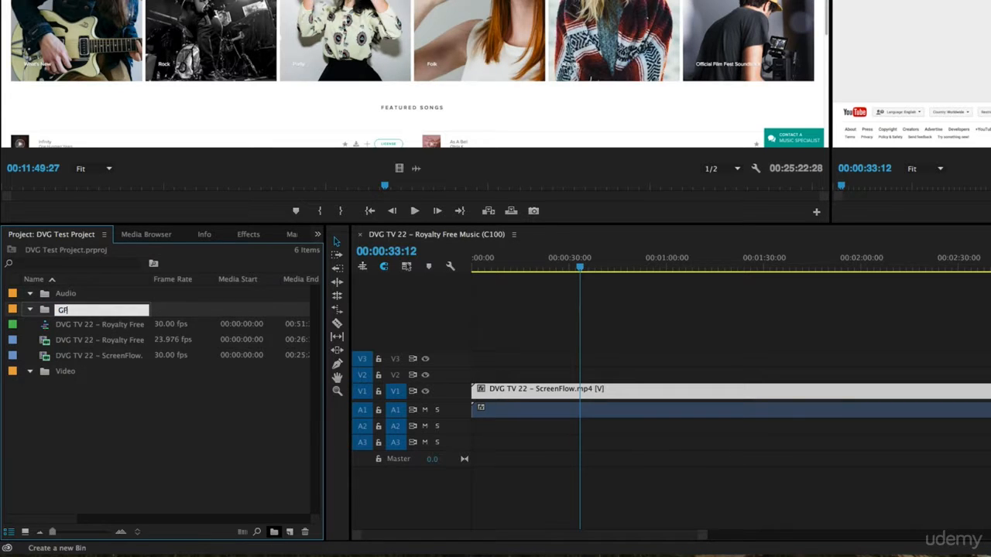
{"action": "type", "text": "X"}
{"action": "key", "text": "Tab"}
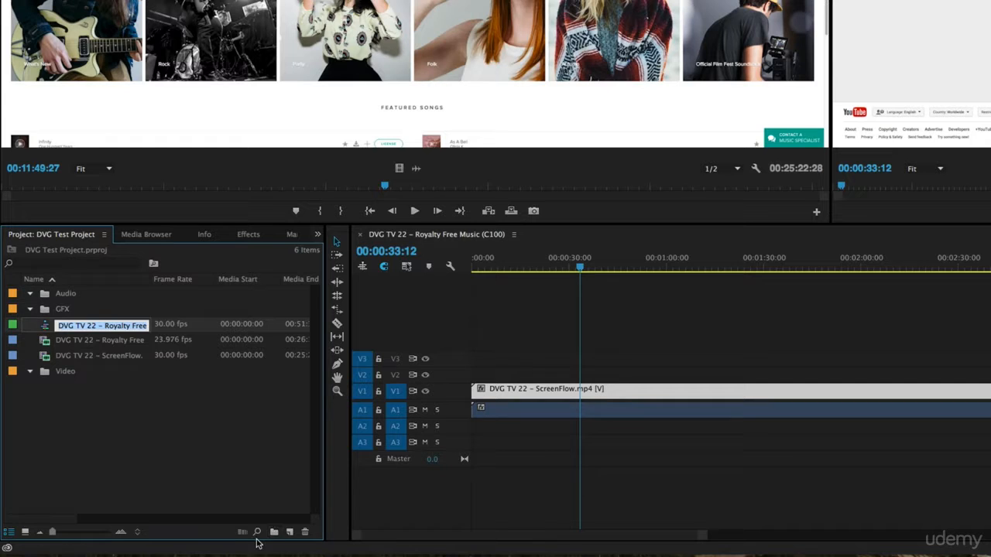
{"action": "key", "text": "Escape"}
- Move both imported video clips into the Video bin
{"action": "left_click", "coordinate": [86, 355]}
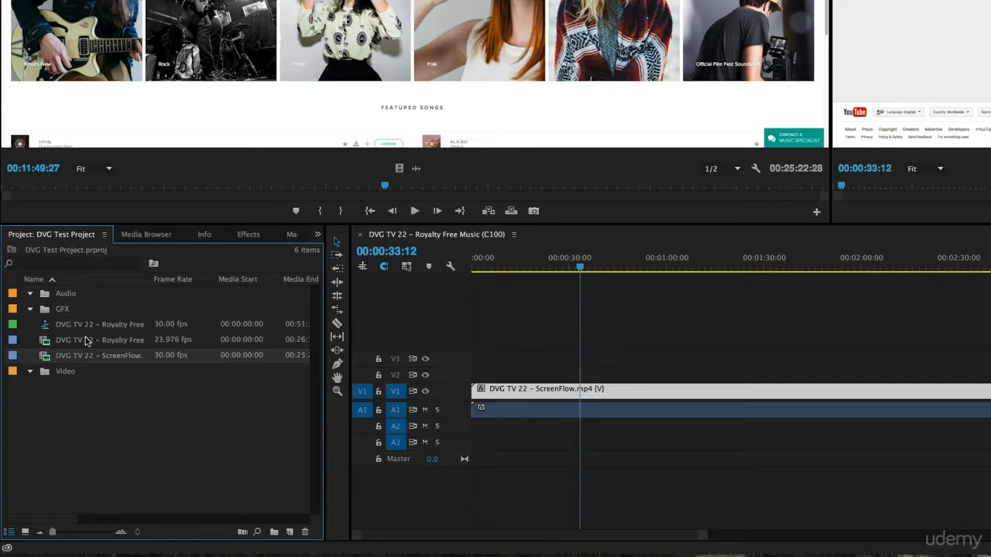
{"action": "left_click", "coordinate": [85, 341], "text": "shift"}
{"action": "left_click_drag", "start_coordinate": [70, 345], "coordinate": [66, 372]}
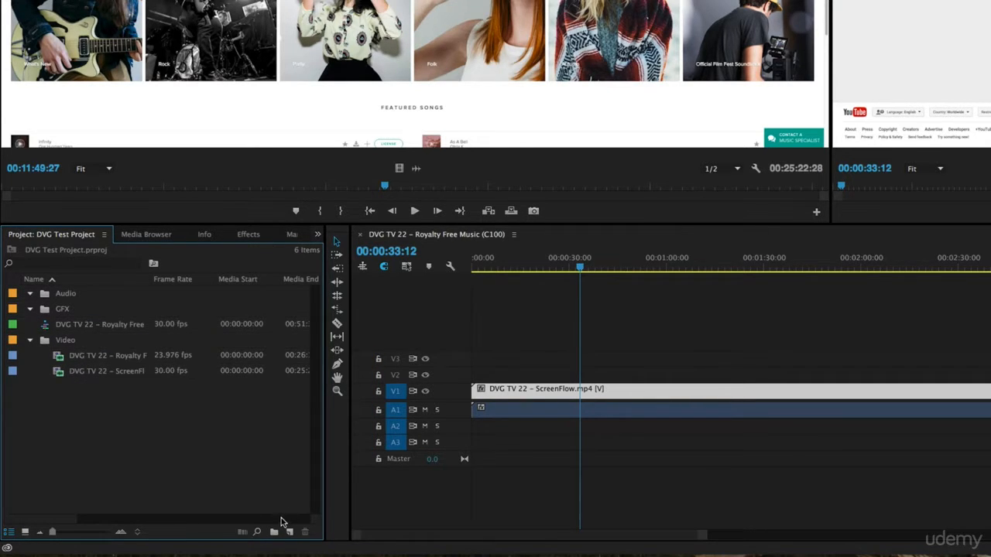
- Create a bin named Sequences and move the Royalty Free Music sequence into it
{"action": "left_click", "coordinate": [274, 532]}
{"action": "type", "text": "Seq"}
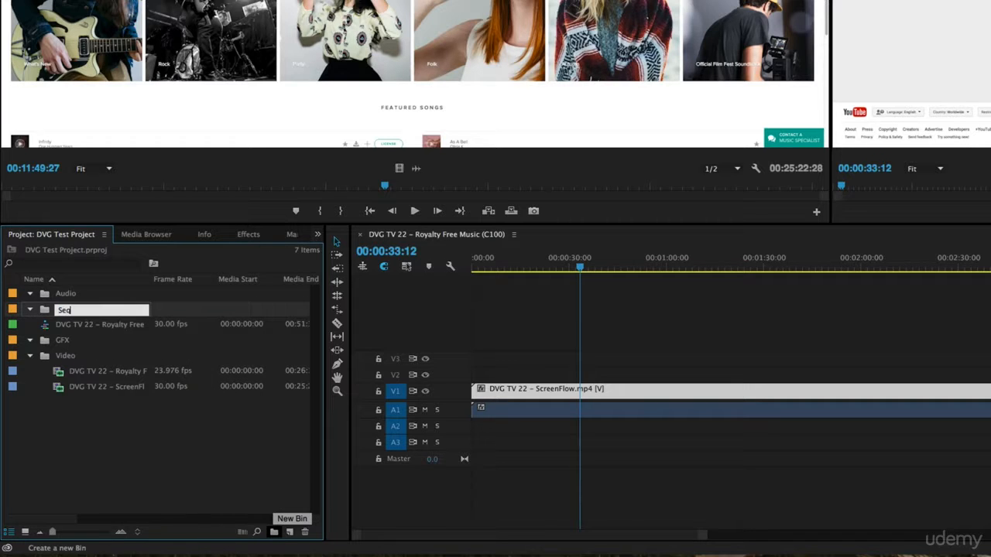
{"action": "type", "text": "uences"}
{"action": "key", "text": "Tab"}
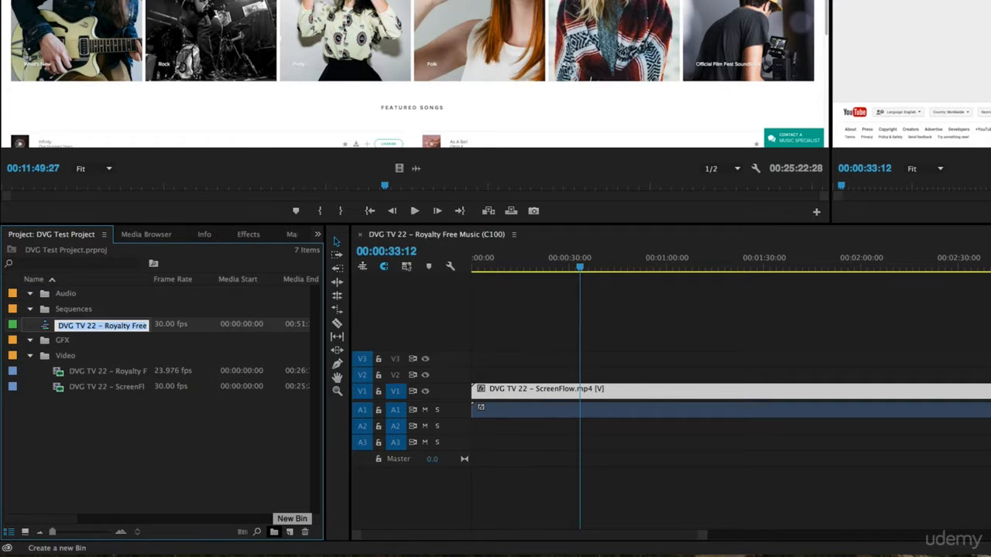
{"action": "left_click", "coordinate": [48, 327]}
{"action": "left_click_drag", "start_coordinate": [47, 326], "coordinate": [48, 310]}
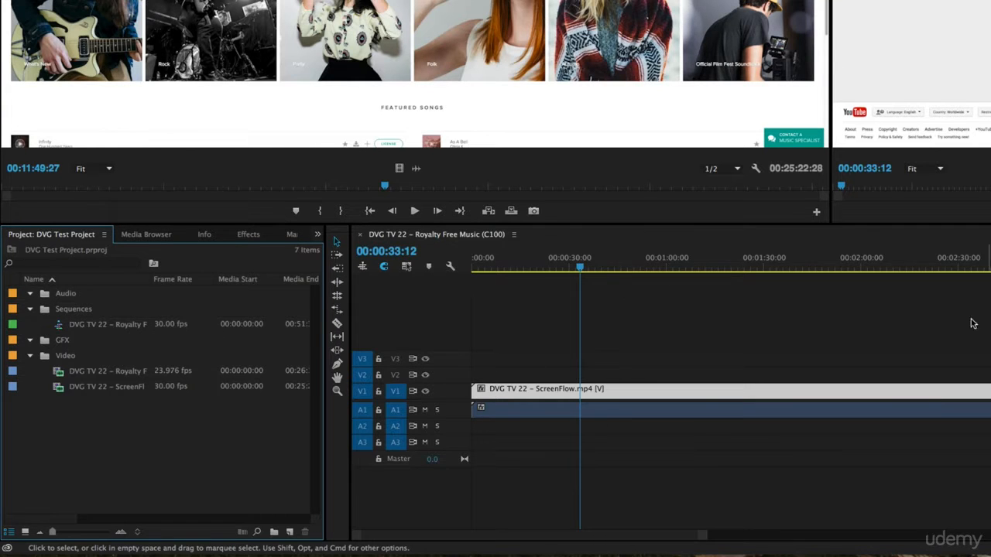
- View the drives in the Media Browser, and open the project's import dialog and cancel it
{"action": "left_click", "coordinate": [133, 235]}
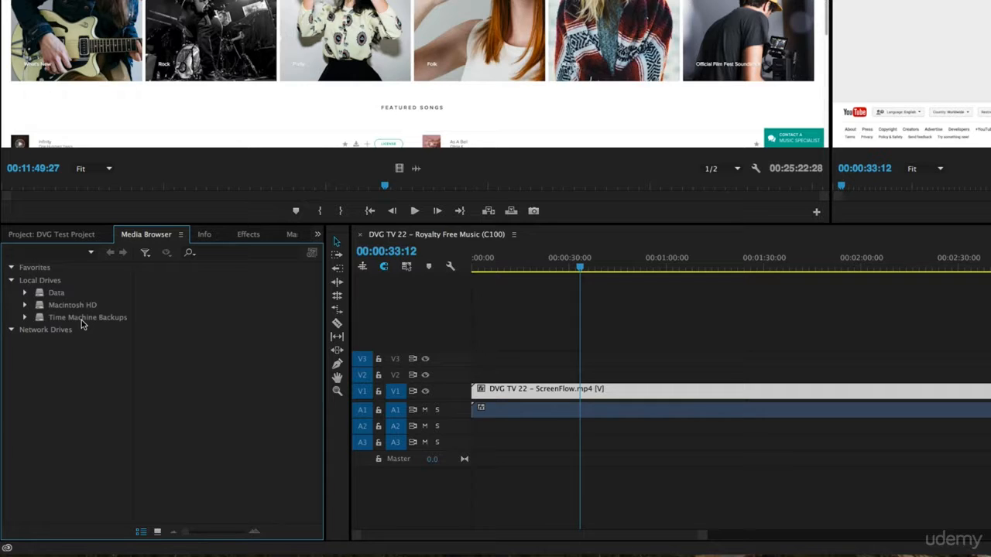
{"action": "left_click", "coordinate": [48, 235]}
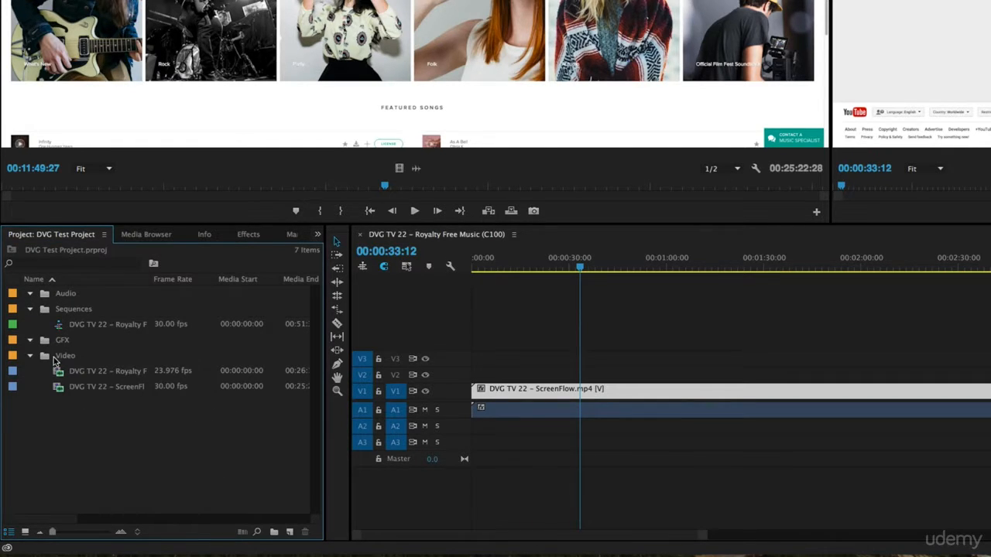
{"action": "double_click", "coordinate": [162, 468]}
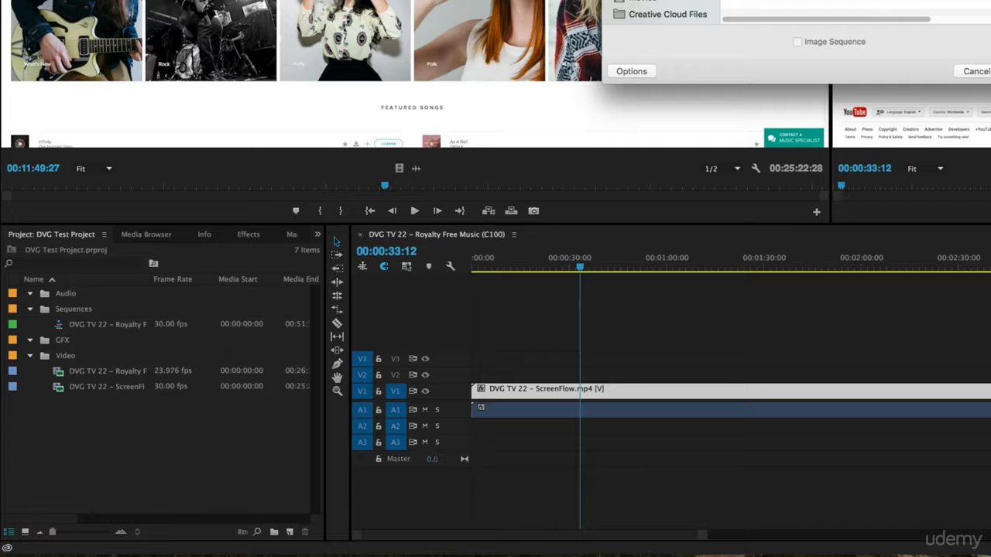
{"action": "left_click", "coordinate": [988, 73]}
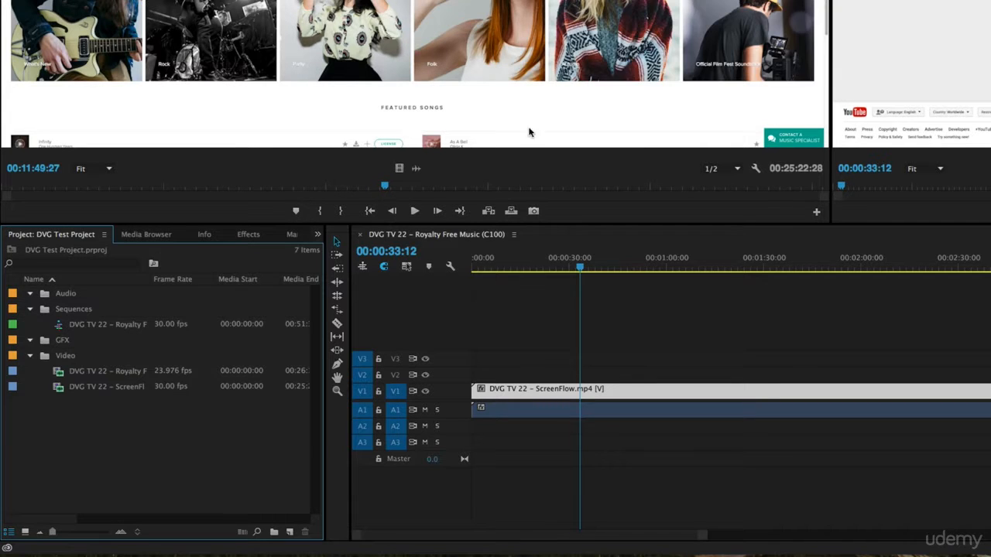
- Display the clip information for the ScreenFlow clip's video and audio parts in the timeline
{"action": "left_click", "coordinate": [202, 235]}
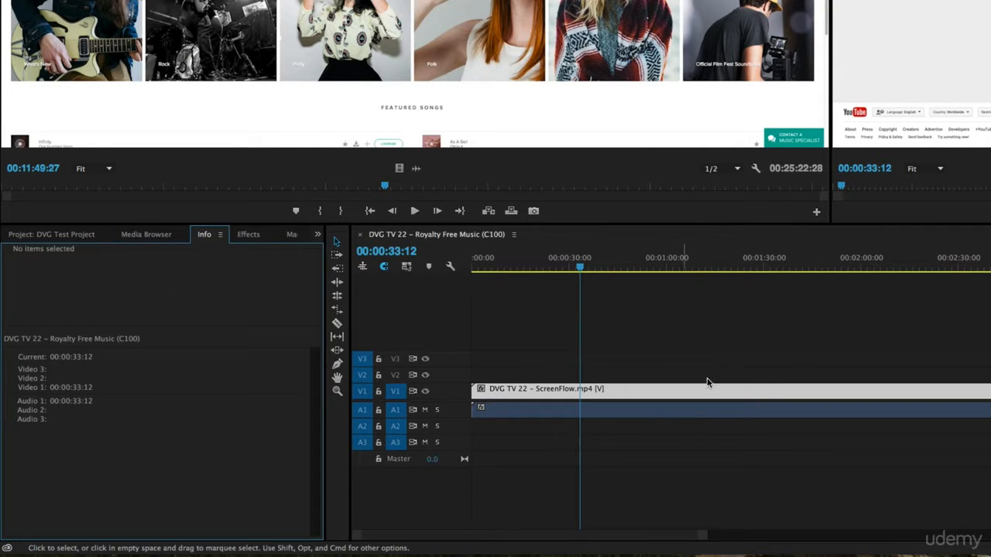
{"action": "left_click", "coordinate": [719, 398]}
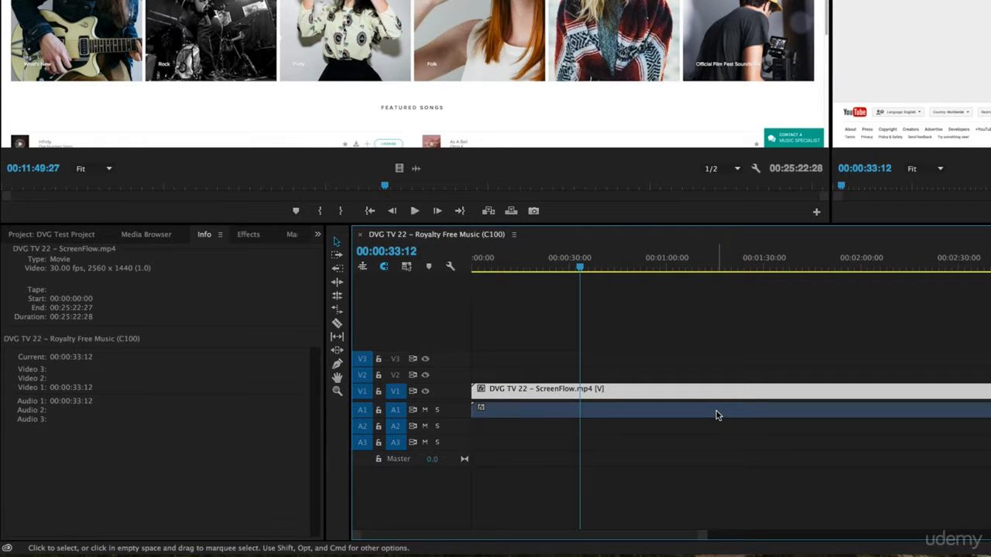
{"action": "left_click", "coordinate": [716, 409]}
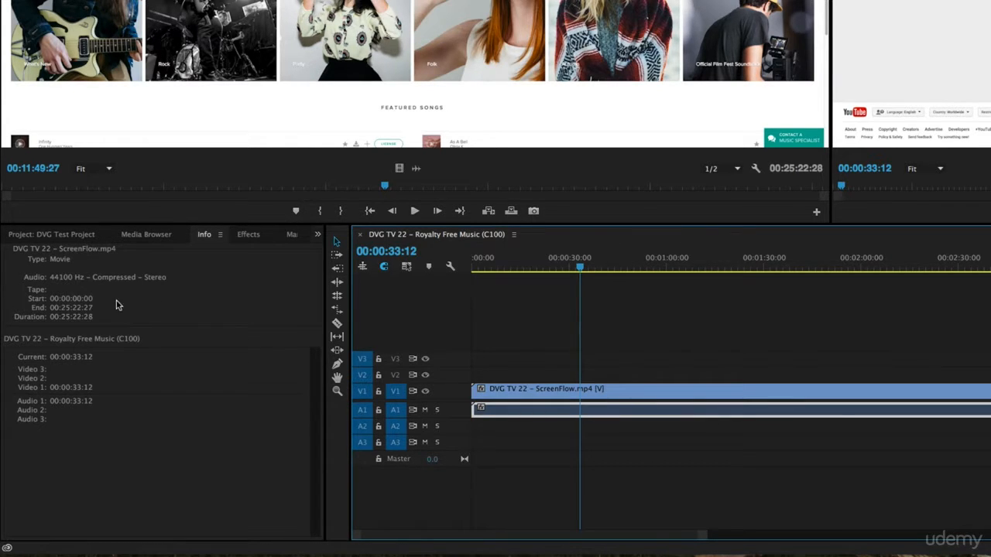
- Browse the effects library by expanding and collapsing Video Effects and Presets, and expand the custom presets folder
{"action": "left_click", "coordinate": [245, 235]}
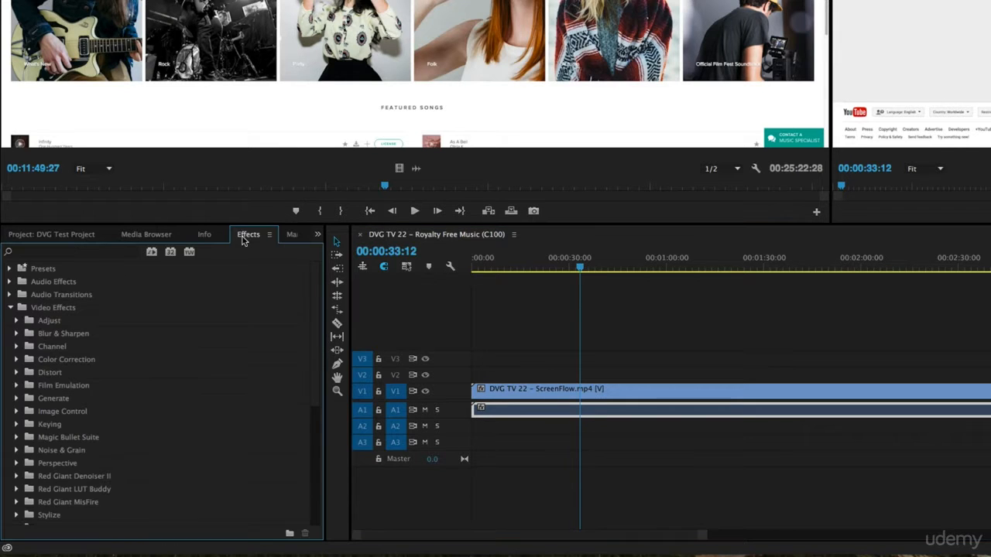
{"action": "left_click", "coordinate": [11, 308]}
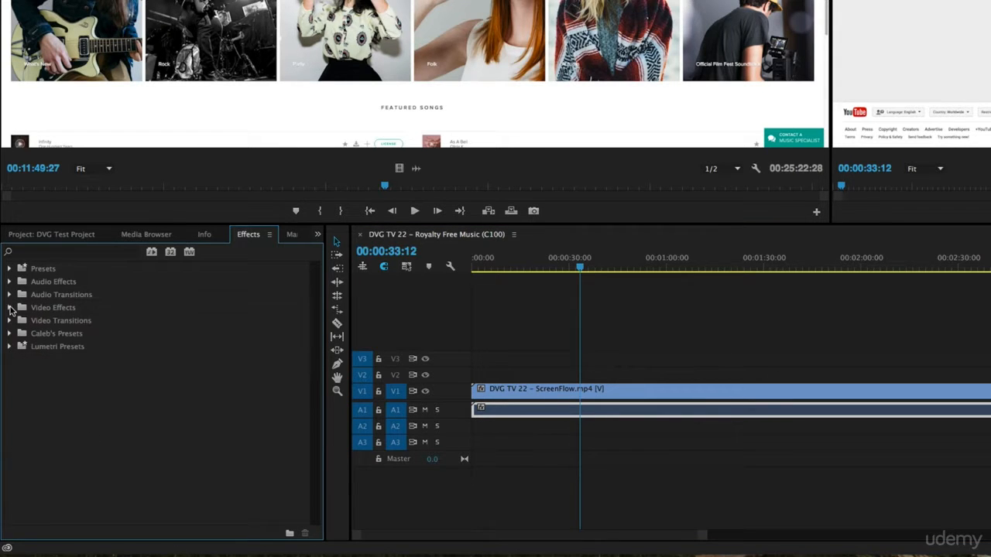
{"action": "left_click", "coordinate": [9, 310]}
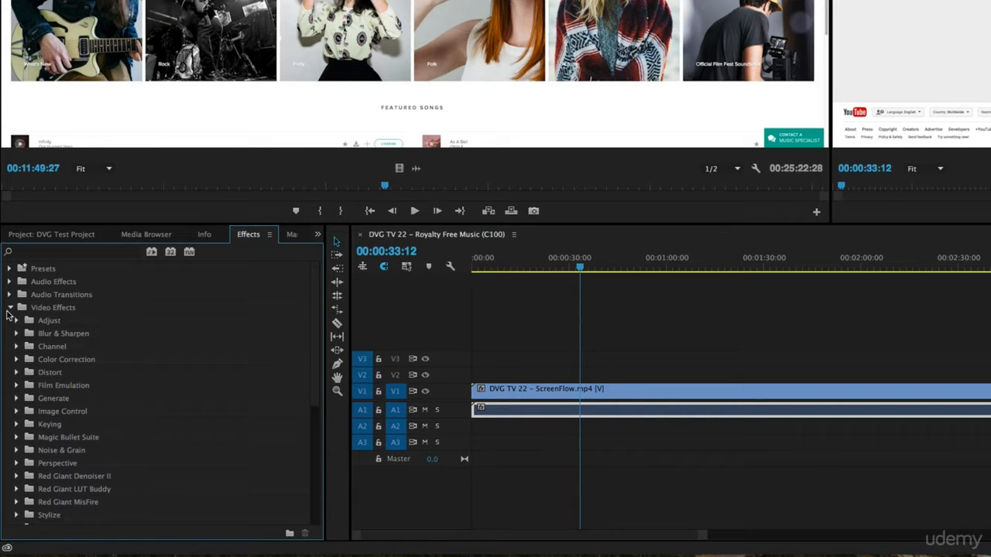
{"action": "left_click", "coordinate": [8, 310]}
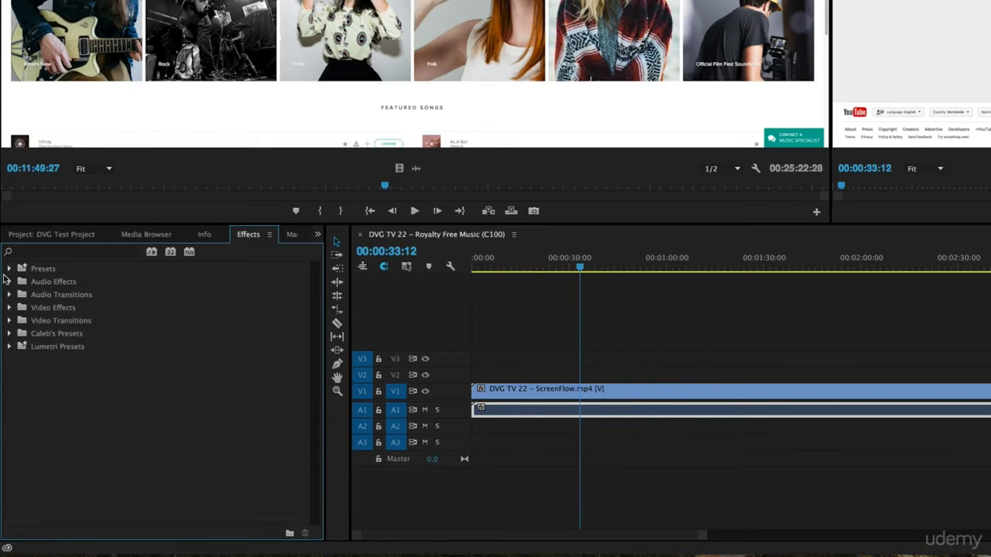
{"action": "left_click", "coordinate": [8, 269]}
{"action": "left_click", "coordinate": [8, 269]}
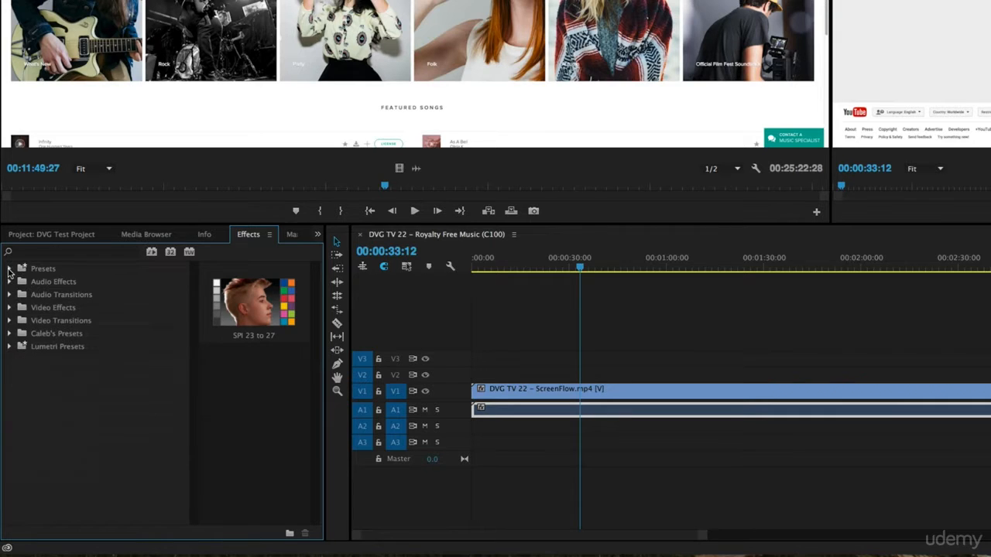
{"action": "left_click", "coordinate": [10, 334]}
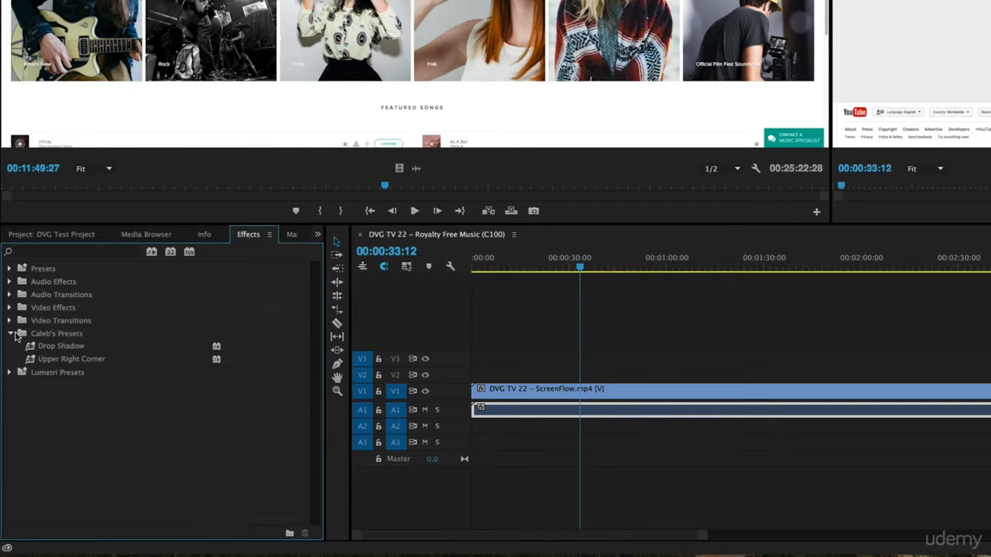
- Show the marker list and add markers to the ScreenFlow clip's audio at about 00:01:02:12 and 00:02:07:06
{"action": "left_click", "coordinate": [293, 234]}
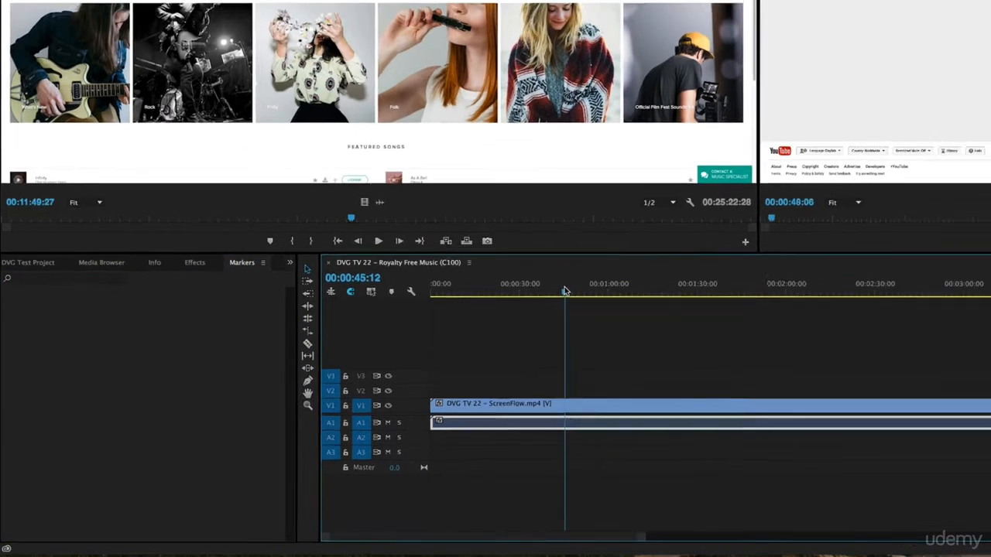
{"action": "left_click", "coordinate": [613, 265]}
{"action": "left_click_drag", "start_coordinate": [514, 312], "coordinate": [742, 312]}
{"action": "key", "text": "m"}
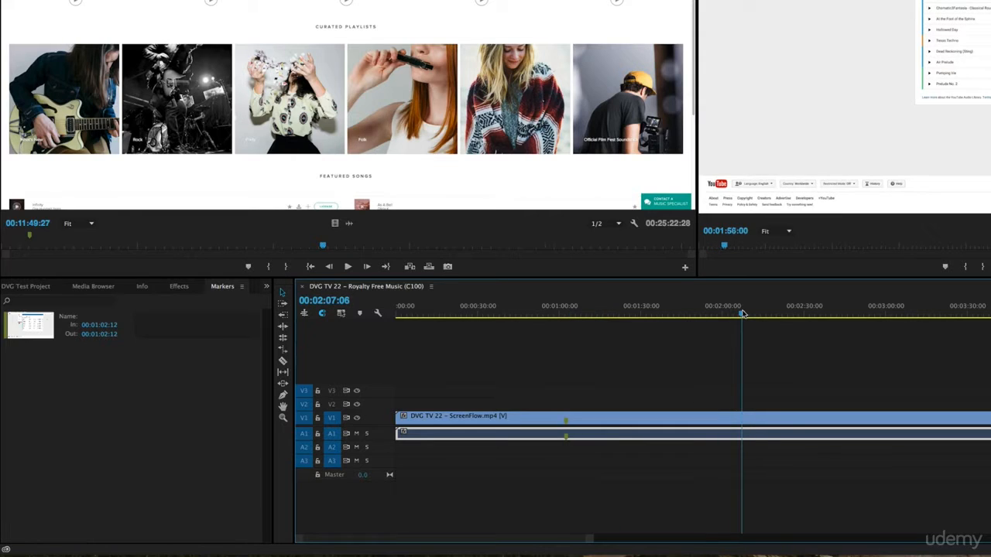
{"action": "key", "text": "m"}
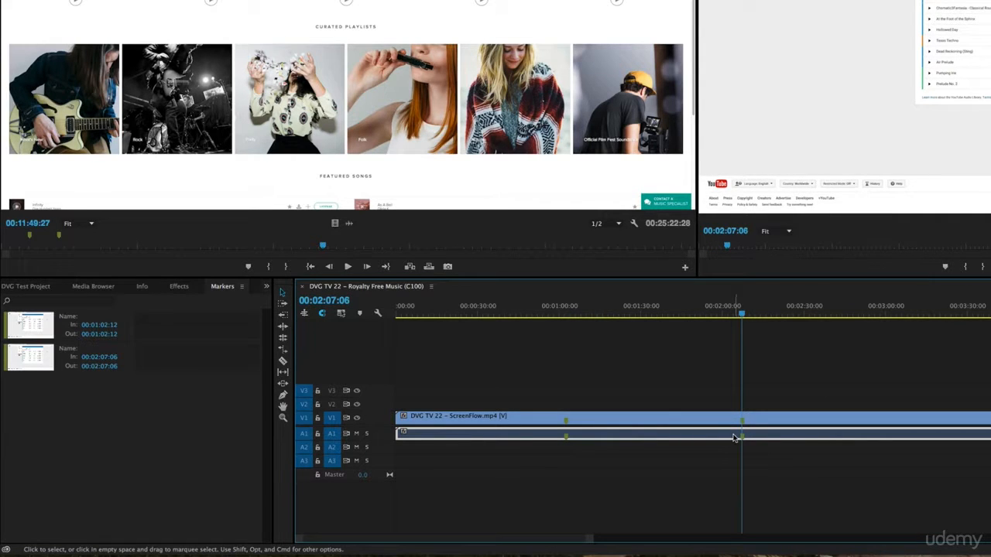
- Deselect the clip and add a sequence marker at about 00:02:48:18
{"action": "left_click", "coordinate": [772, 411]}
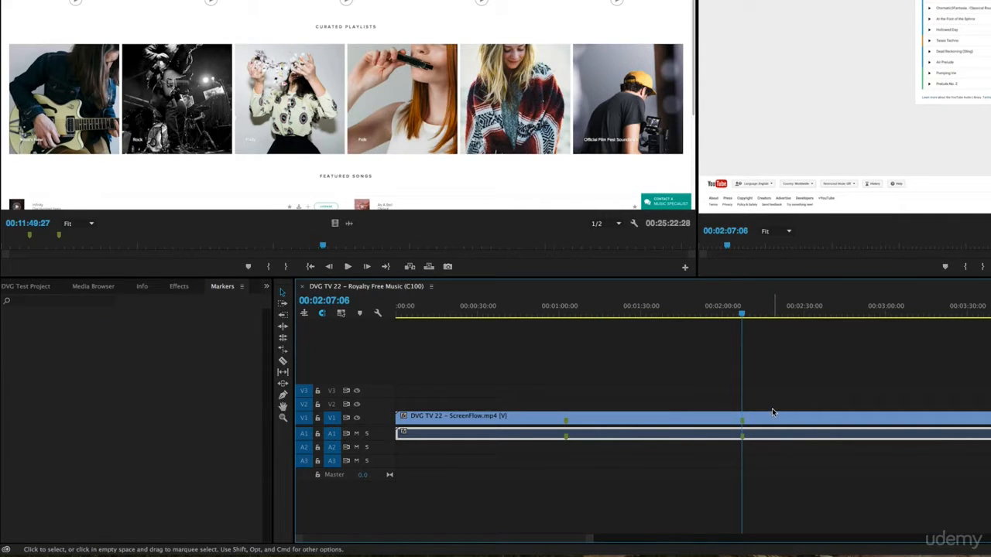
{"action": "left_click_drag", "start_coordinate": [797, 302], "coordinate": [855, 303]}
{"action": "key", "text": "m"}
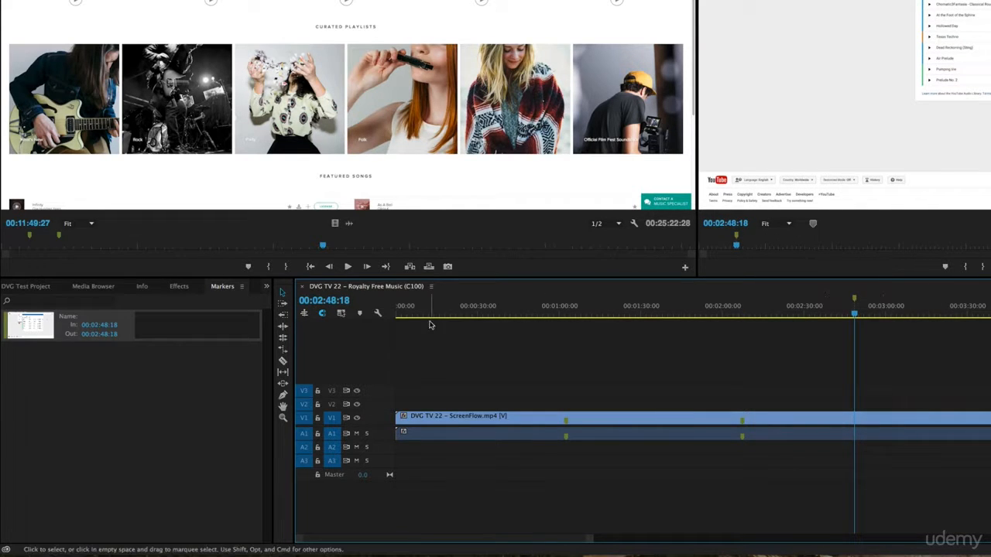
- Add sequence markers at about 00:02:16:06 and 00:03:35:18 in the timeline
{"action": "left_click", "coordinate": [142, 358]}
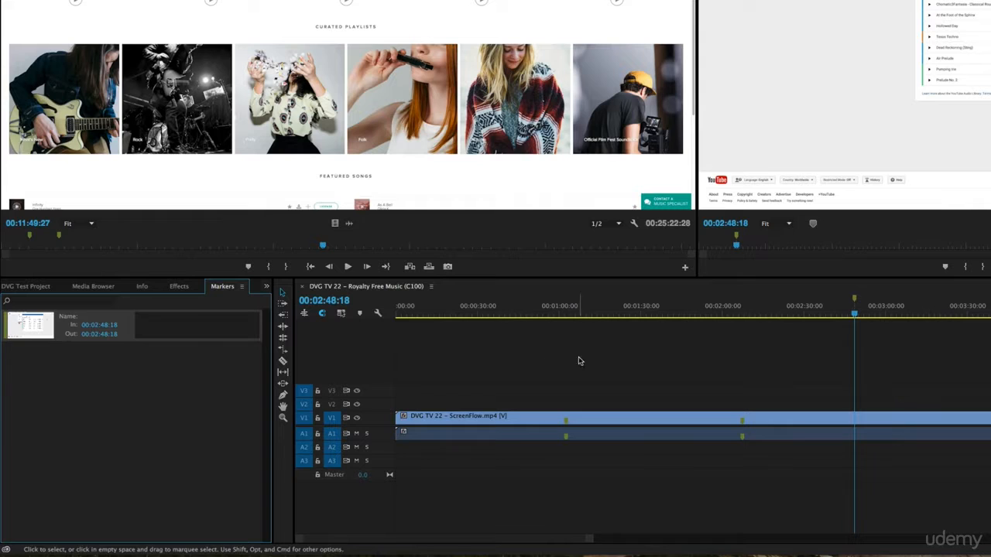
{"action": "left_click_drag", "start_coordinate": [810, 305], "coordinate": [766, 309]}
{"action": "key", "text": "m"}
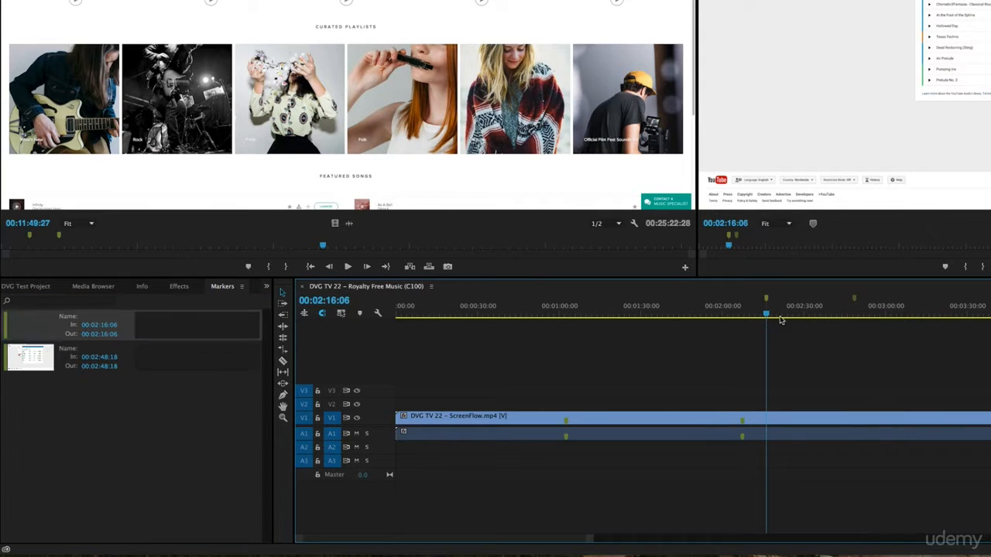
{"action": "left_click_drag", "start_coordinate": [886, 312], "coordinate": [981, 309]}
{"action": "key", "text": "m"}
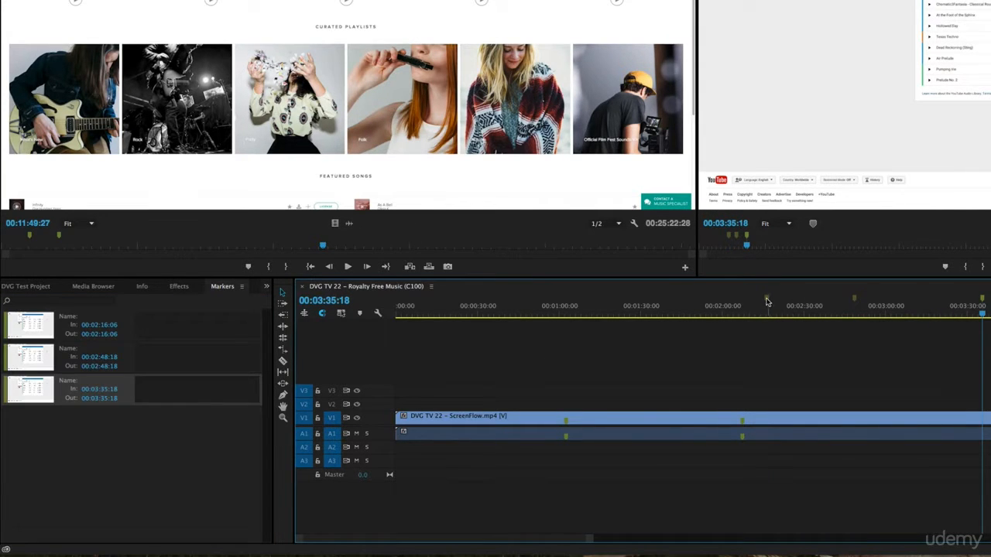
- Enter the comments "adlkfjas;df", "adsffasdf" and "asdfa" for the three sequence markers, in order of their time
{"action": "left_click", "coordinate": [171, 329]}
{"action": "type", "text": "adlkfjas;df"}
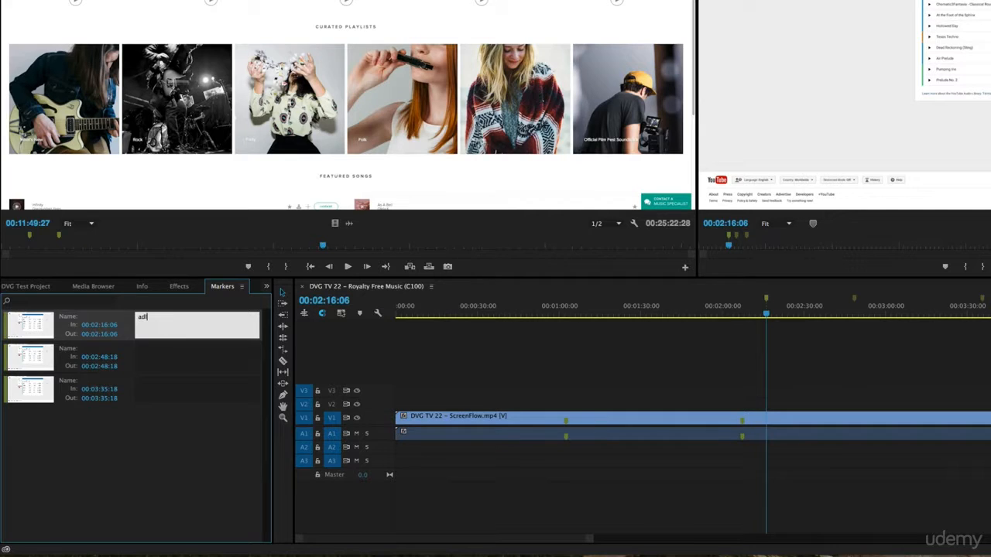
{"action": "key", "text": "Tab"}
{"action": "type", "text": "adsffasdf"}
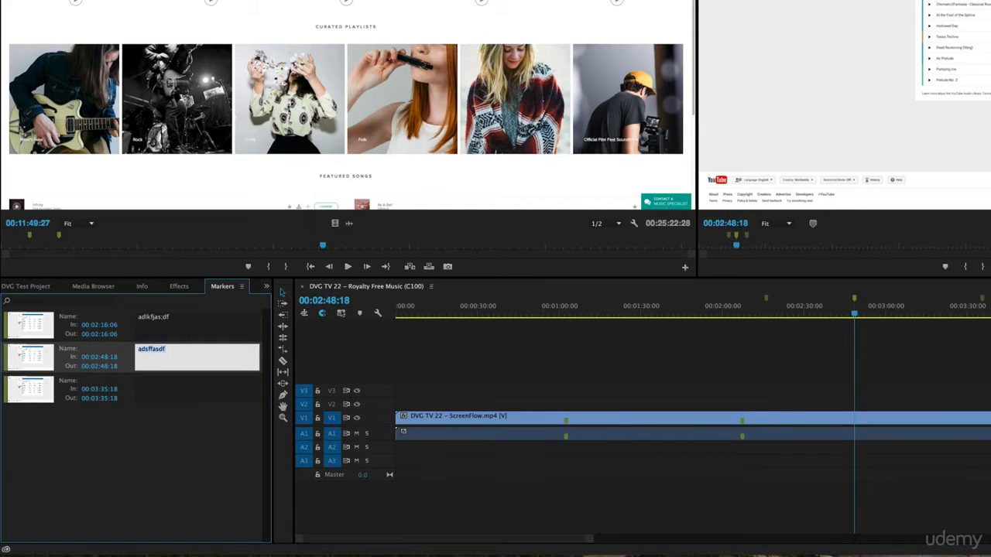
{"action": "key", "text": "Tab"}
{"action": "type", "text": "asdfa"}
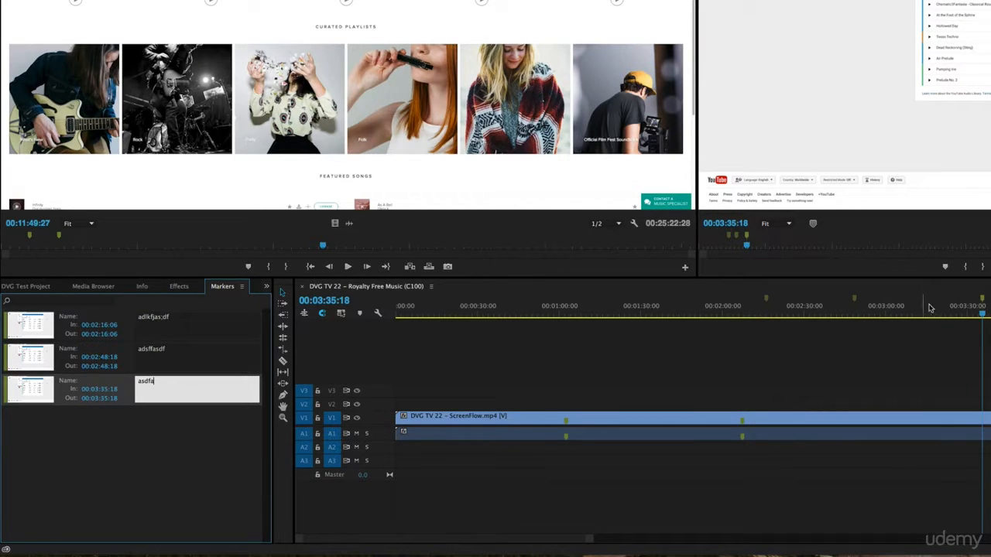
- Color the sequence marker at 00:03:35:18 red and extend its span to about 00:03:52:06
{"action": "double_click", "coordinate": [981, 304]}
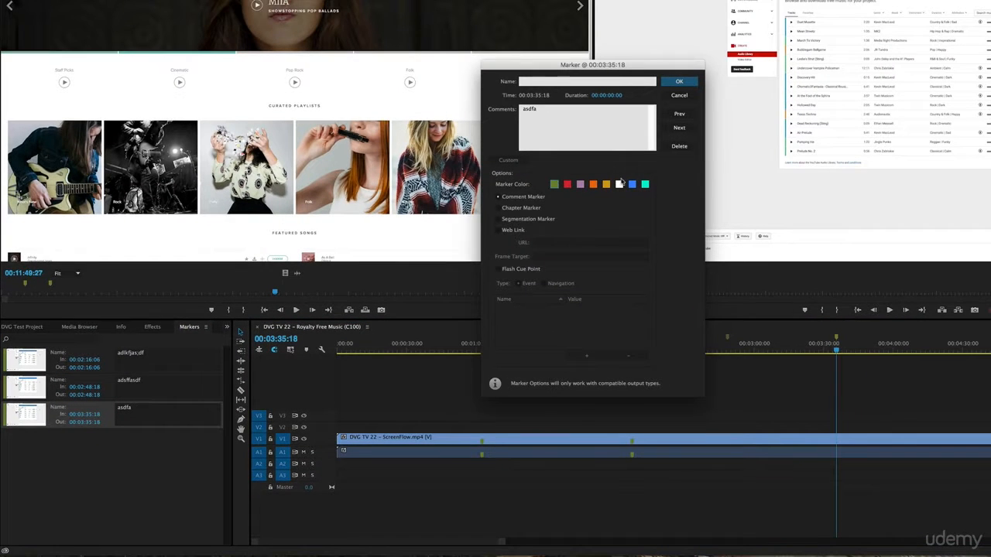
{"action": "left_click", "coordinate": [576, 102]}
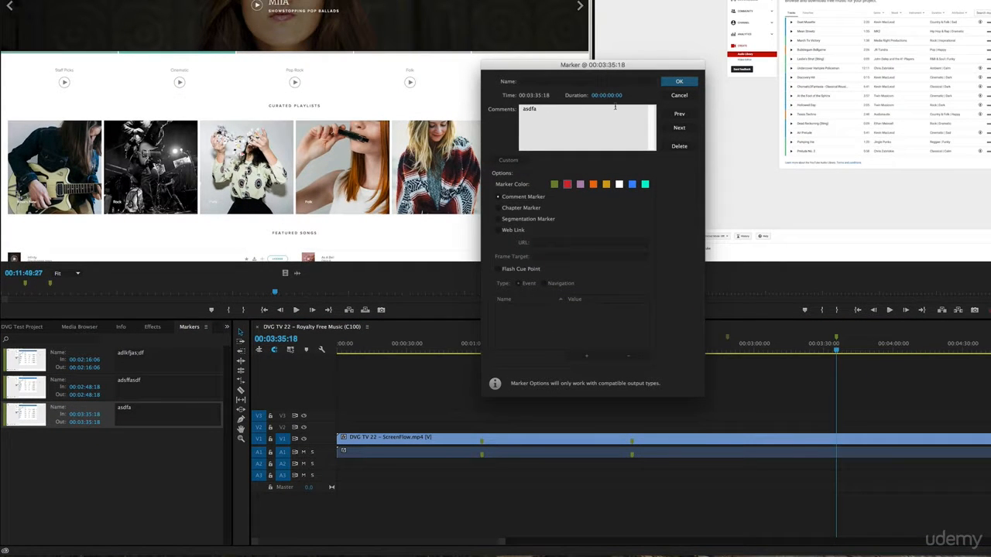
{"action": "left_click", "coordinate": [678, 82]}
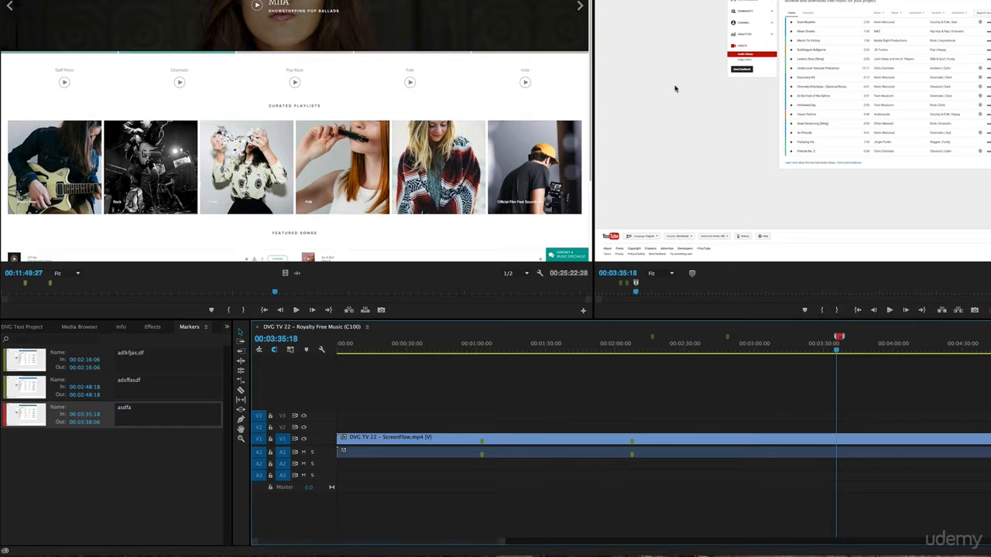
{"action": "left_click_drag", "start_coordinate": [841, 338], "coordinate": [875, 341]}
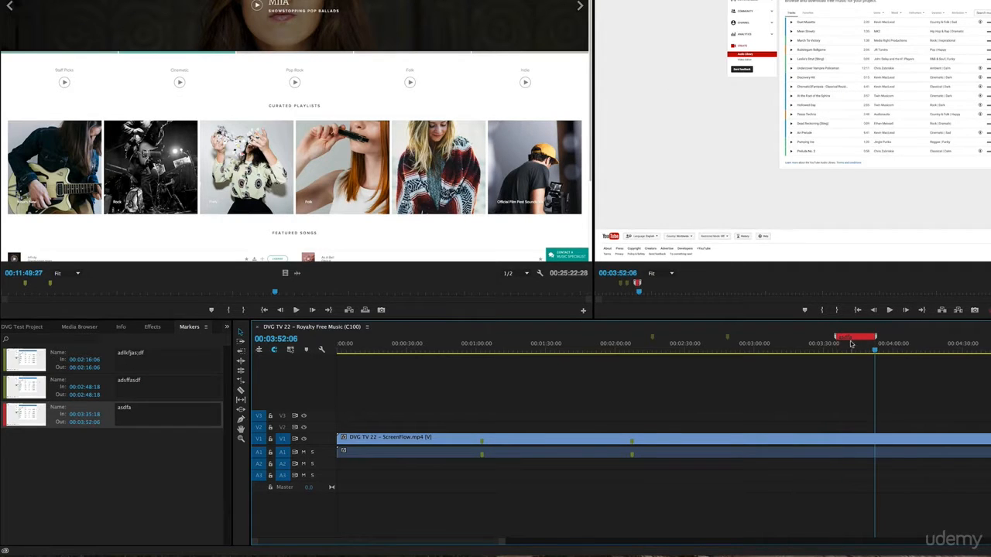
- Show the list of panels hidden in the Markers panel's group and close it
{"action": "left_click", "coordinate": [225, 329]}
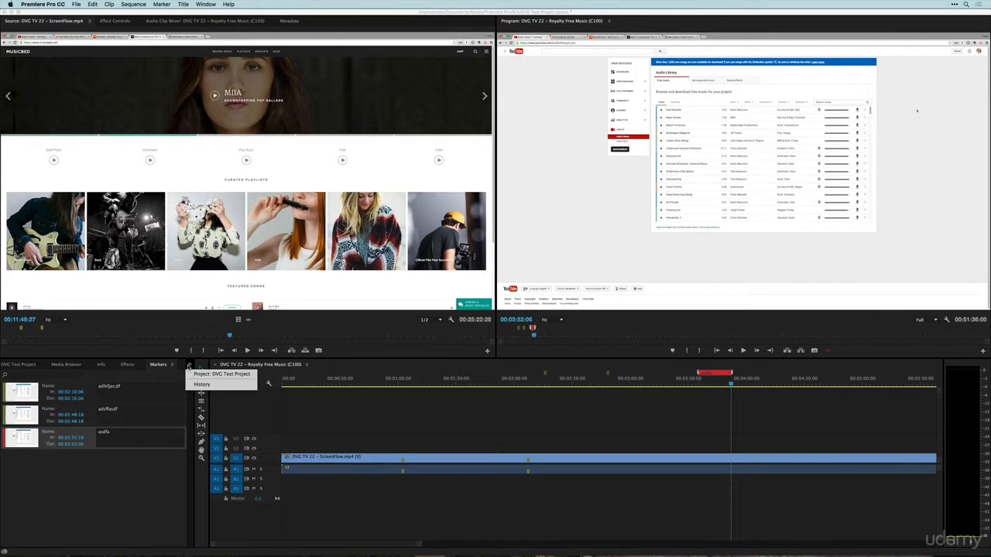
{"action": "left_click", "coordinate": [189, 366]}
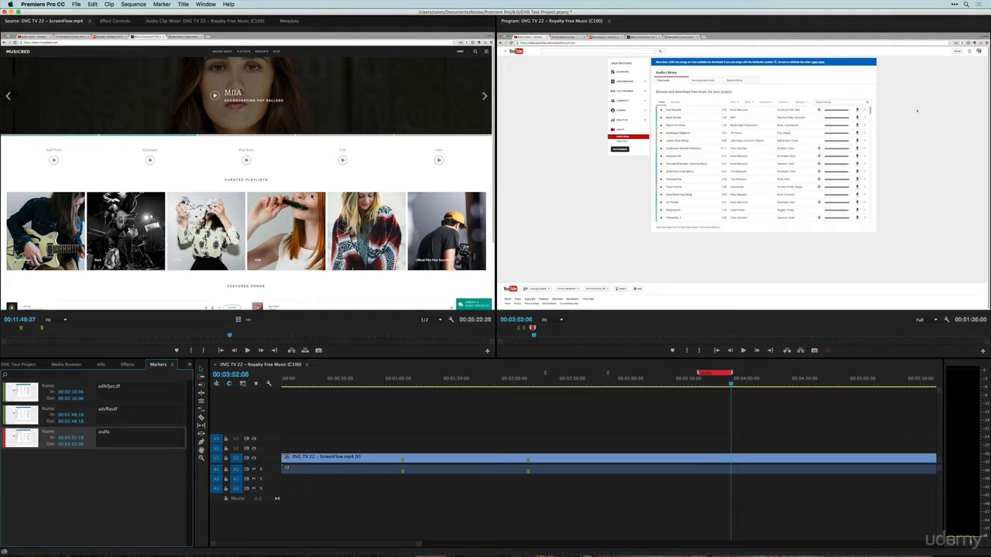
- Undock the Program monitor into a floating window and move it over the middle of the workspace
{"action": "left_click", "coordinate": [532, 21]}
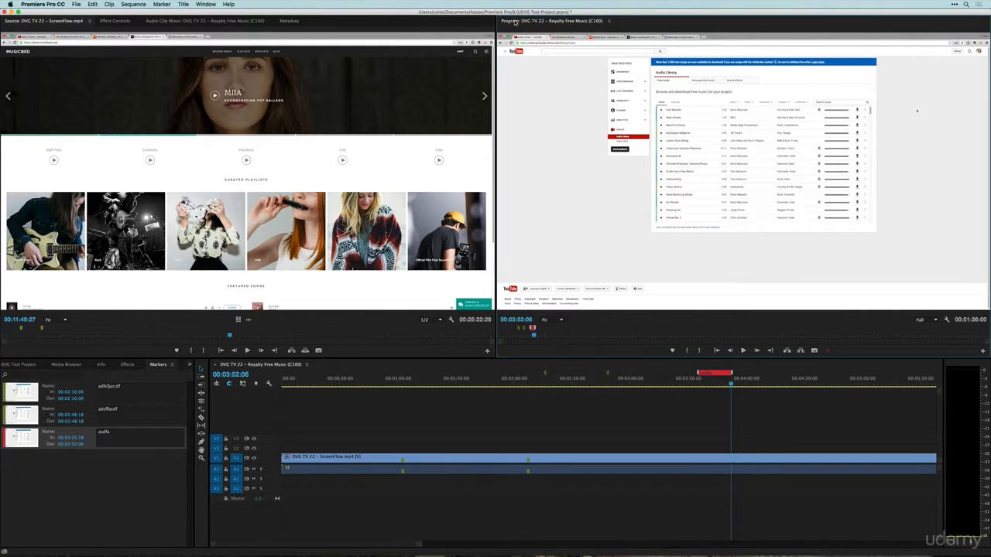
{"action": "left_click", "coordinate": [609, 22]}
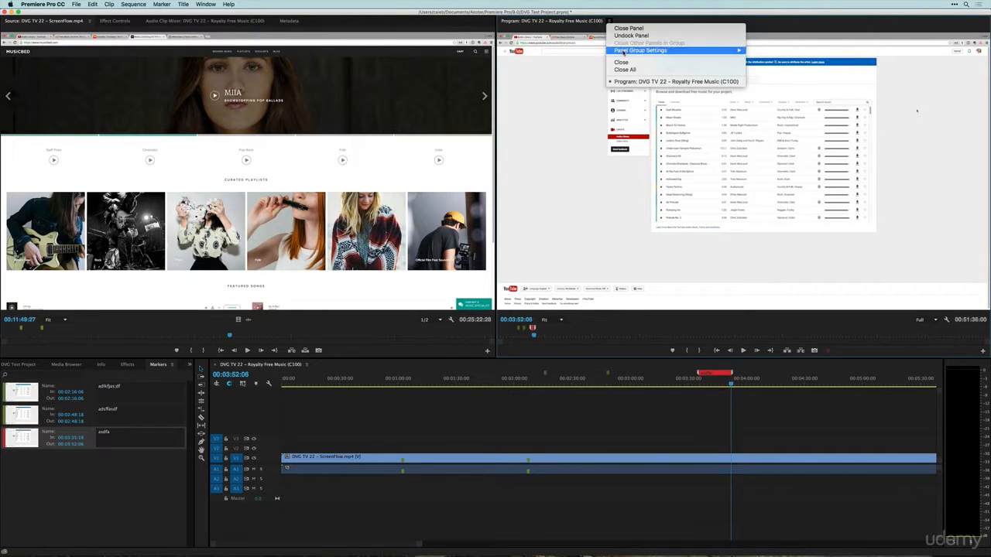
{"action": "left_click", "coordinate": [611, 22]}
{"action": "left_click", "coordinate": [611, 22]}
{"action": "left_click", "coordinate": [618, 36]}
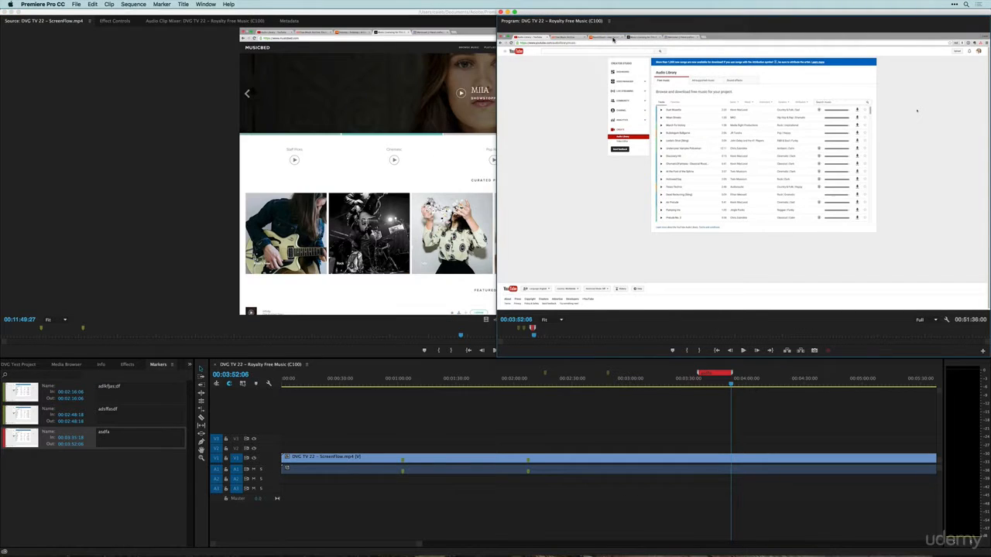
{"action": "left_click_drag", "start_coordinate": [570, 14], "coordinate": [401, 90]}
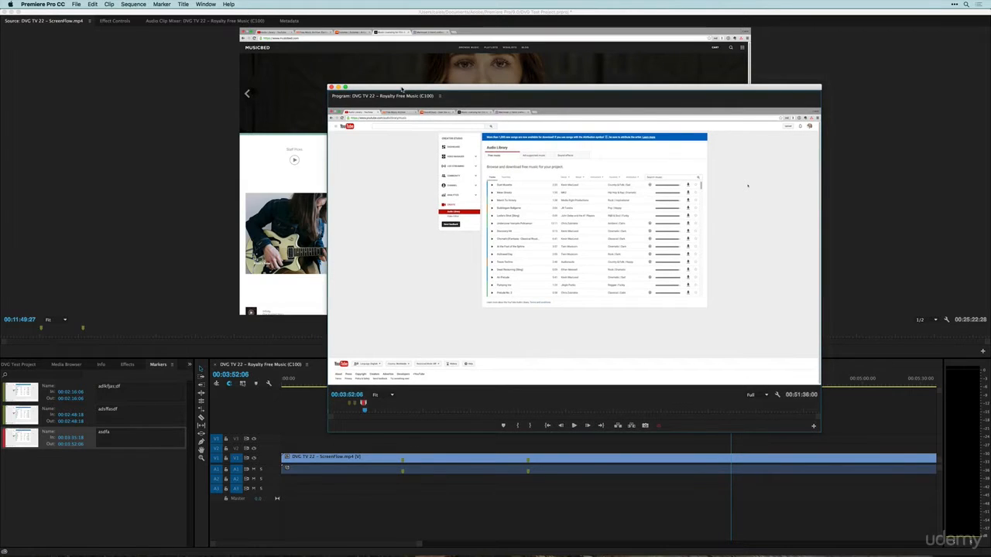
- Dock the floating Program monitor beside the Source monitor again, trying it on the left side before placing it on the right
{"action": "left_click_drag", "start_coordinate": [377, 99], "coordinate": [226, 149]}
{"action": "left_click_drag", "start_coordinate": [477, 183], "coordinate": [499, 134]}
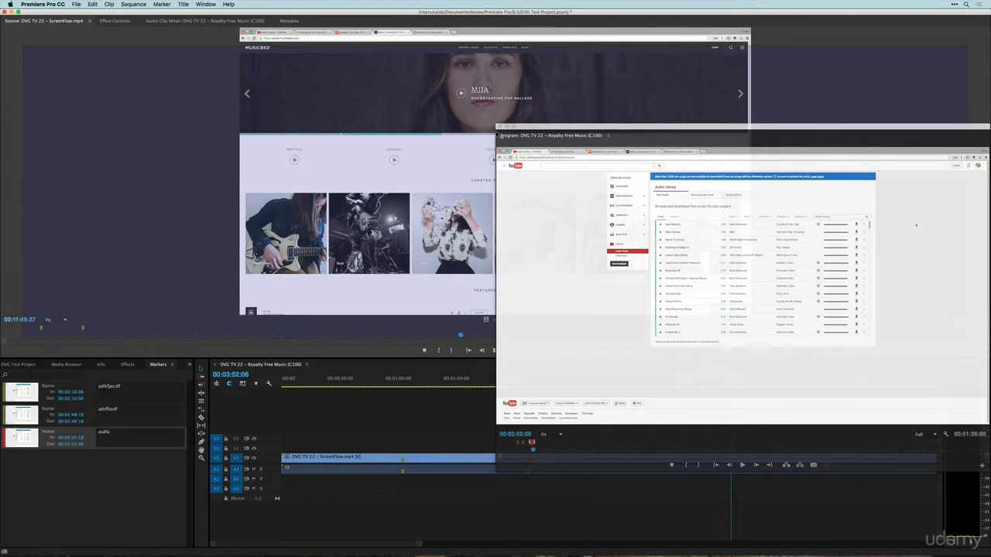
{"action": "left_click_drag", "start_coordinate": [499, 134], "coordinate": [770, 36]}
{"action": "left_click_drag", "start_coordinate": [54, 20], "coordinate": [14, 253]}
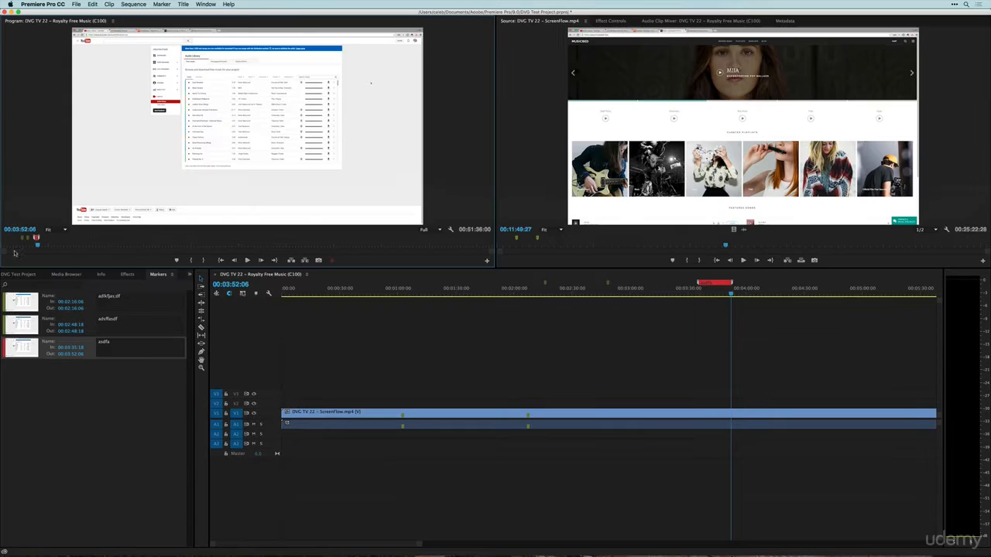
{"action": "left_click_drag", "start_coordinate": [40, 21], "coordinate": [974, 135]}
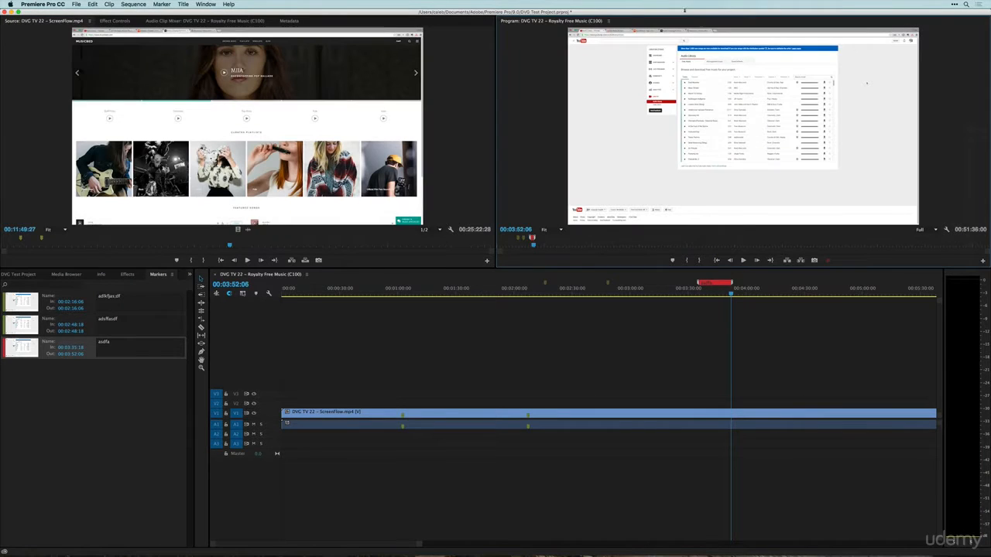
{"action": "left_click_drag", "start_coordinate": [559, 122], "coordinate": [360, 91]}
{"action": "left_click_drag", "start_coordinate": [361, 18], "coordinate": [981, 121]}
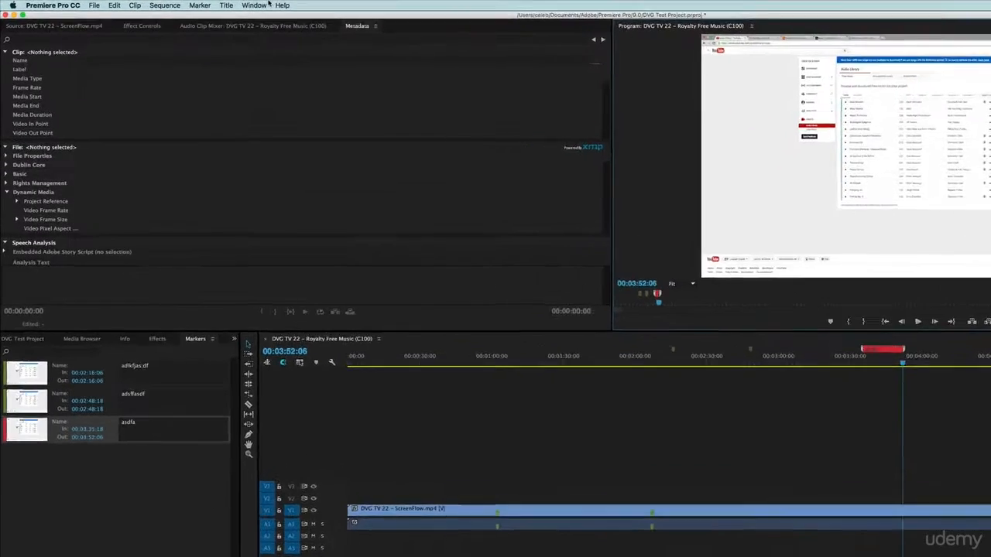
- Look through the Audio workspace with its track and clip mixers, and the Assembly workspace
{"action": "left_click", "coordinate": [205, 4]}
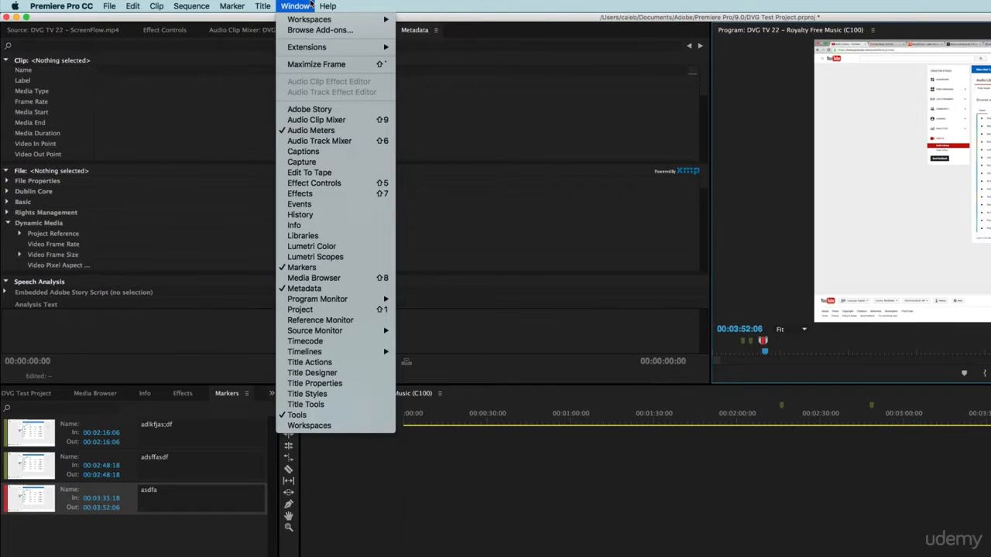
{"action": "mouse_move", "coordinate": [217, 15]}
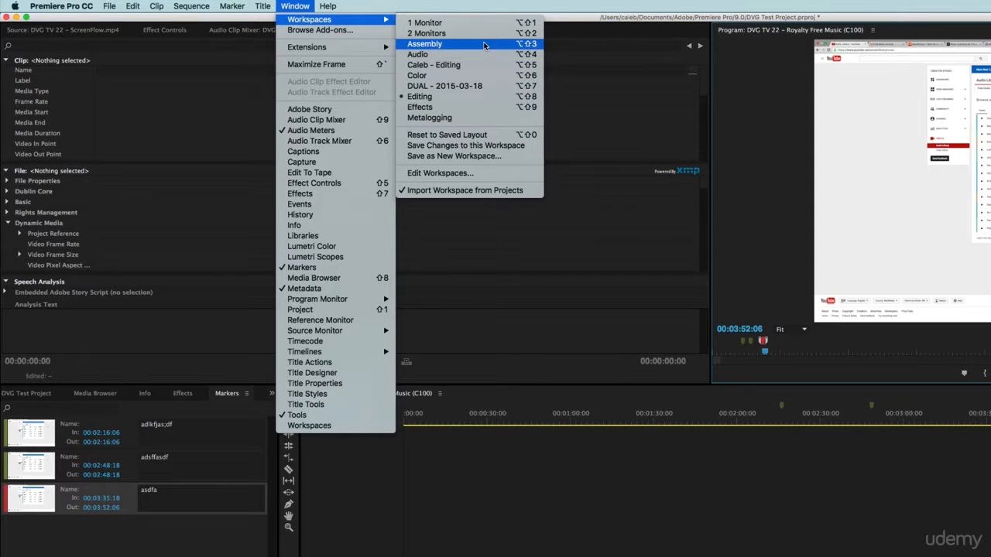
{"action": "left_click", "coordinate": [422, 55]}
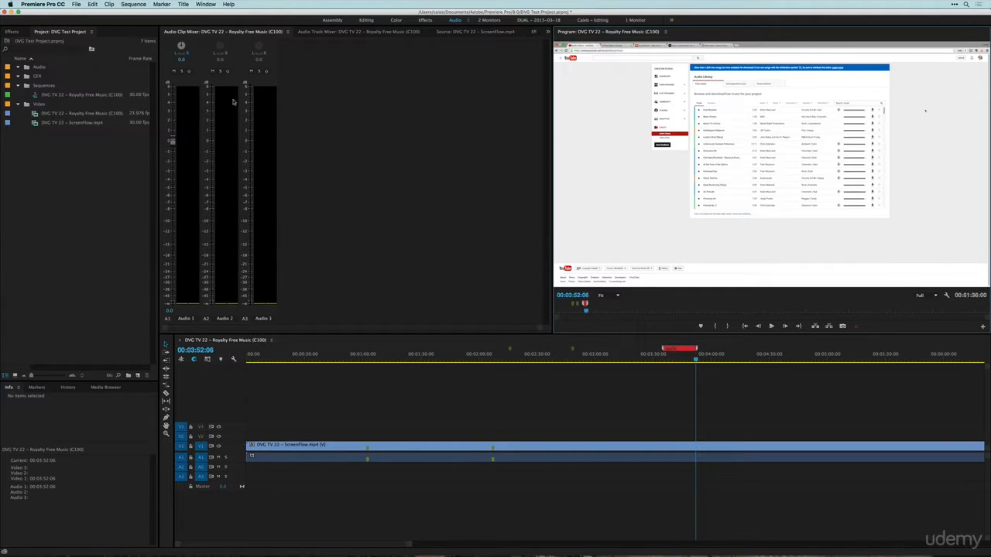
{"action": "left_click", "coordinate": [362, 32]}
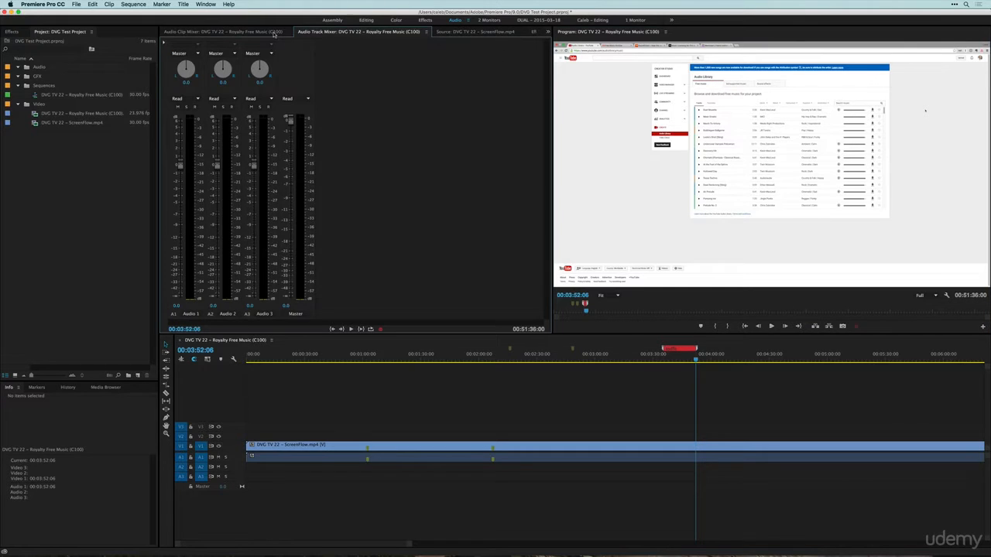
{"action": "left_click", "coordinate": [273, 33]}
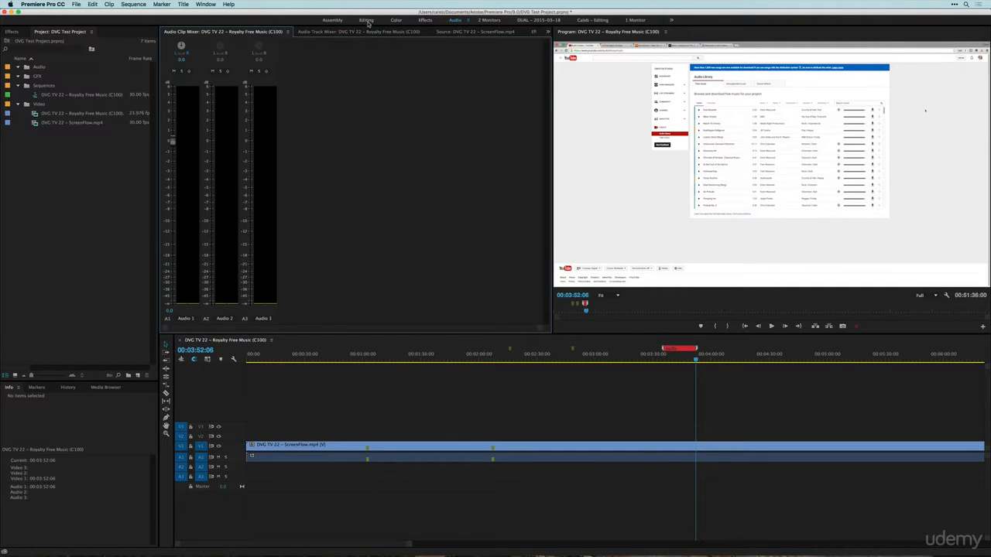
{"action": "left_click", "coordinate": [328, 21]}
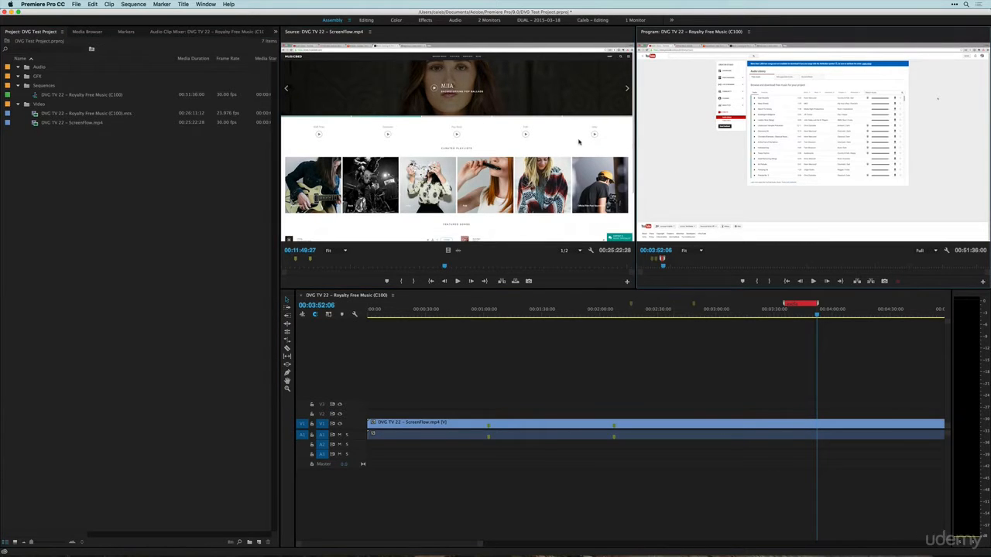
- Switch to the Color workspace, select the Royalty Free Music (C100).mts clip and place the playhead on it at about 00:30:17:12
{"action": "left_click", "coordinate": [395, 19]}
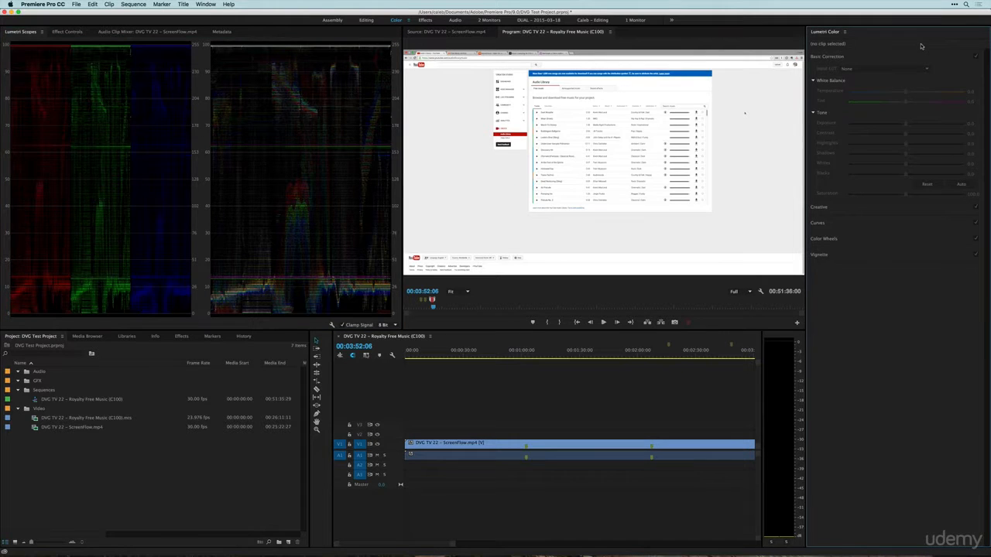
{"action": "left_click", "coordinate": [524, 445]}
{"action": "scroll", "coordinate": [614, 380], "scroll_direction": "down", "scroll_amount": 5}
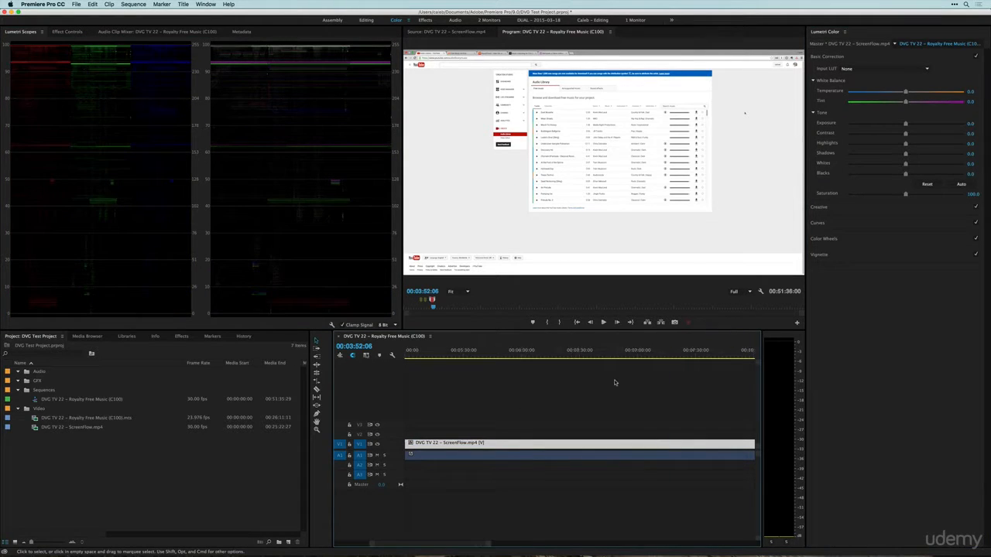
{"action": "scroll", "coordinate": [615, 382], "scroll_direction": "down", "scroll_amount": 3}
{"action": "left_click", "coordinate": [582, 446]}
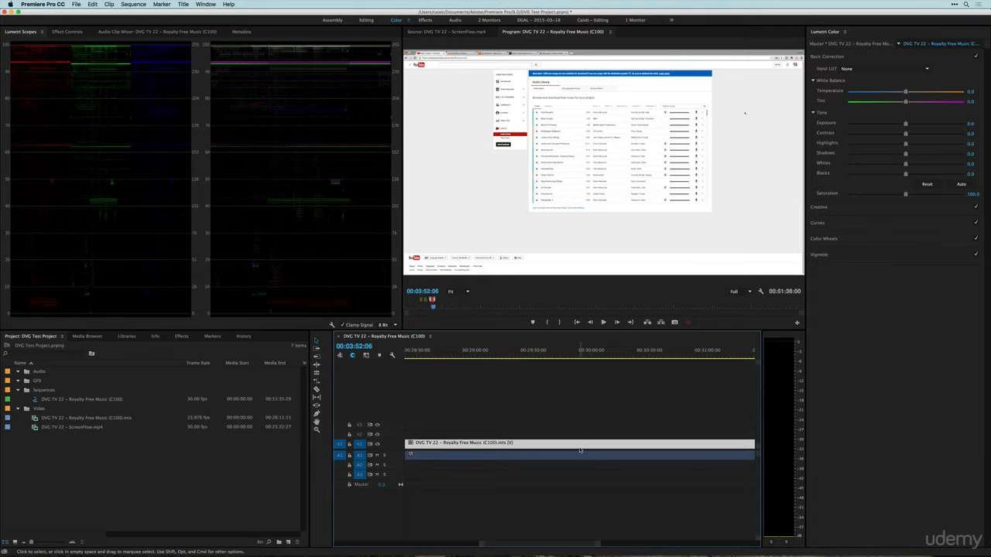
{"action": "left_click_drag", "start_coordinate": [571, 350], "coordinate": [624, 350]}
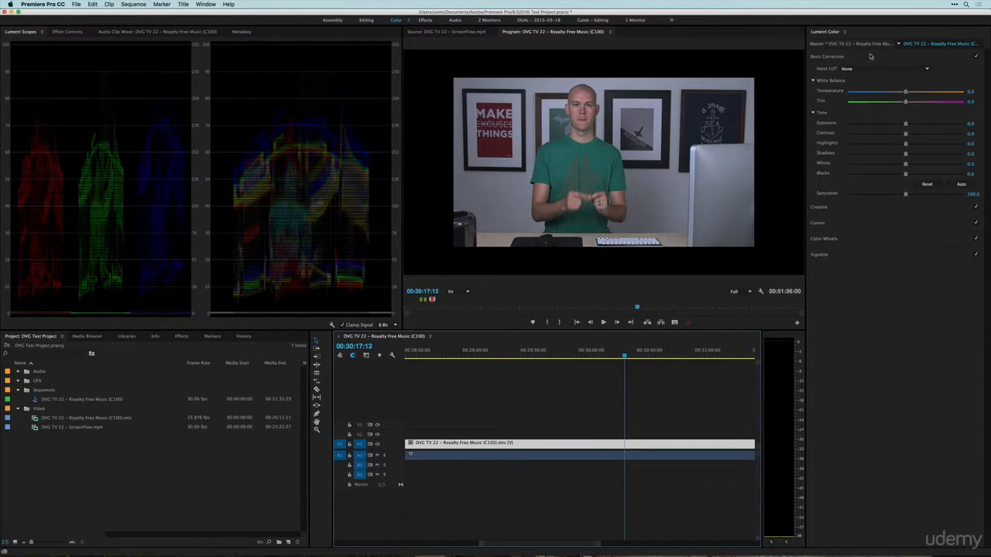
- Try manual tone adjustments and the automatic tone correction on the C100 clip, and reset the tone settings
{"action": "left_click_drag", "start_coordinate": [904, 125], "coordinate": [880, 174]}
{"action": "left_click", "coordinate": [927, 164]}
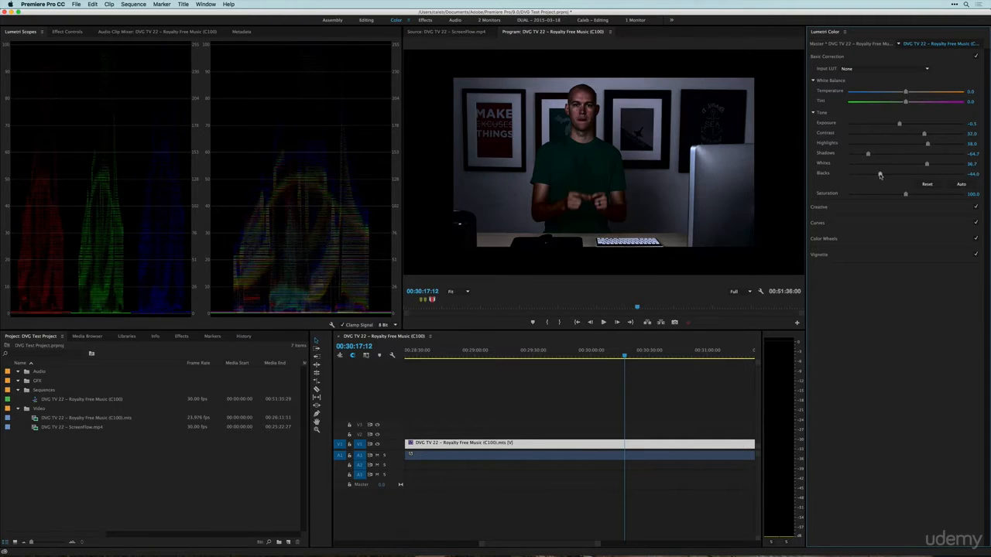
{"action": "left_click", "coordinate": [959, 185]}
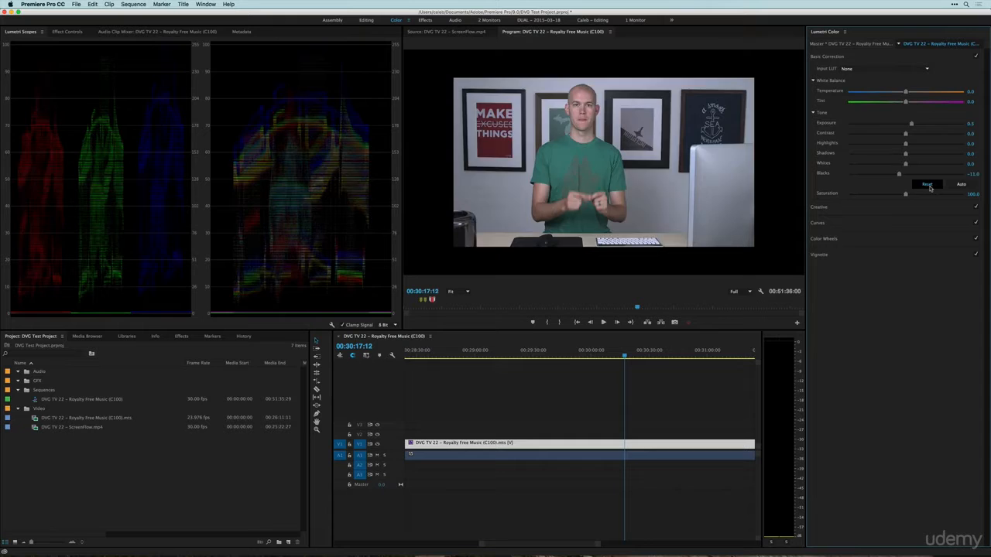
{"action": "left_click", "coordinate": [928, 184]}
- Set the C100 clip's vignette amount to about -0.2 after viewing its curves, and return to the Editing workspace
{"action": "left_click", "coordinate": [868, 227]}
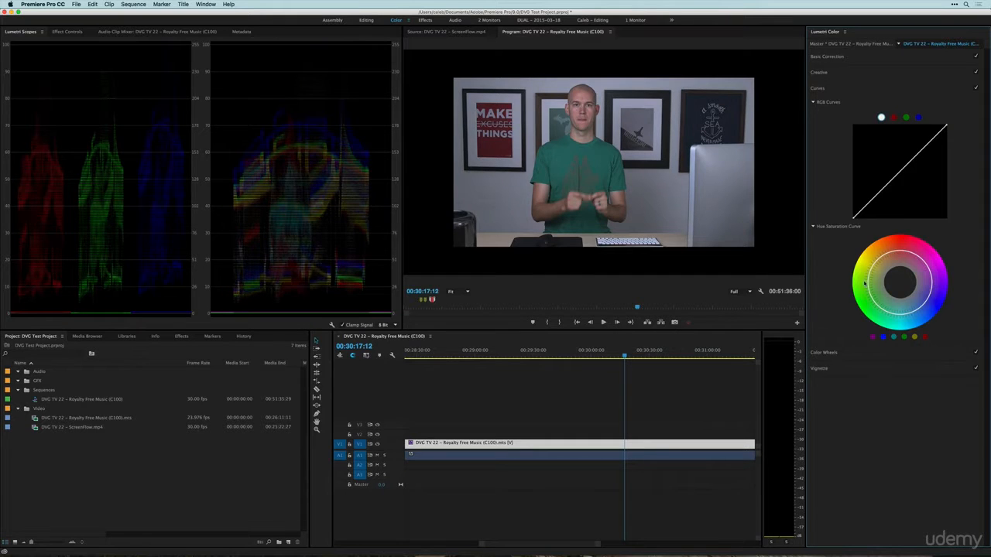
{"action": "left_click", "coordinate": [870, 372]}
{"action": "left_click_drag", "start_coordinate": [898, 138], "coordinate": [902, 139]}
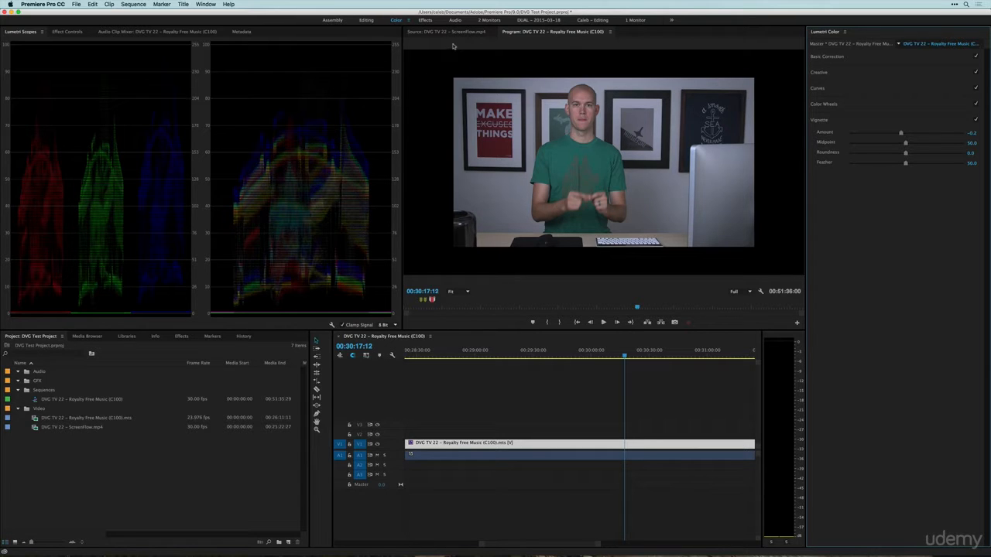
{"action": "left_click", "coordinate": [367, 20]}
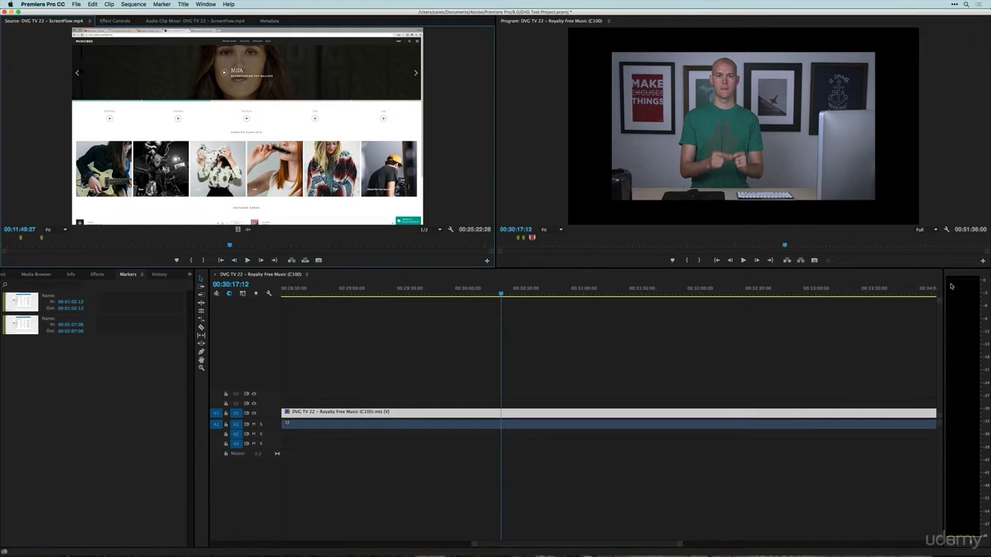
- Play the sequence in short passages from about 00:30:30 and check the sound levels on the audio meters
{"action": "left_click", "coordinate": [526, 290]}
{"action": "key", "text": "space"}
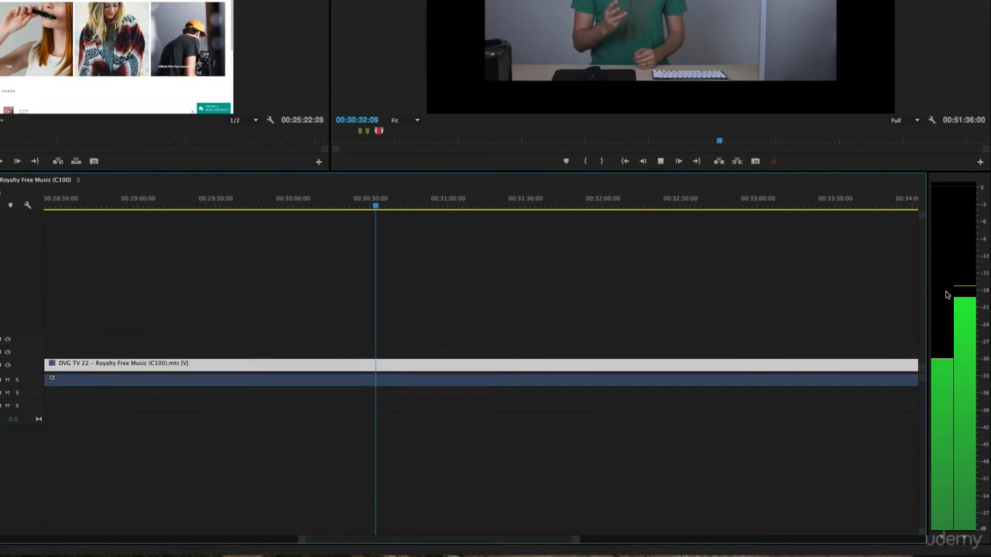
{"action": "key", "text": "space"}
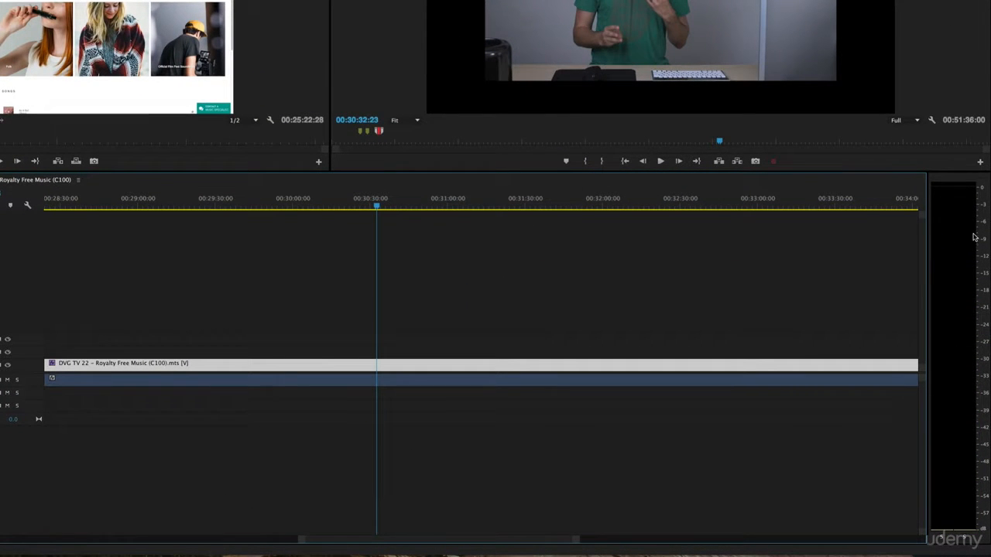
{"action": "key", "text": "space"}
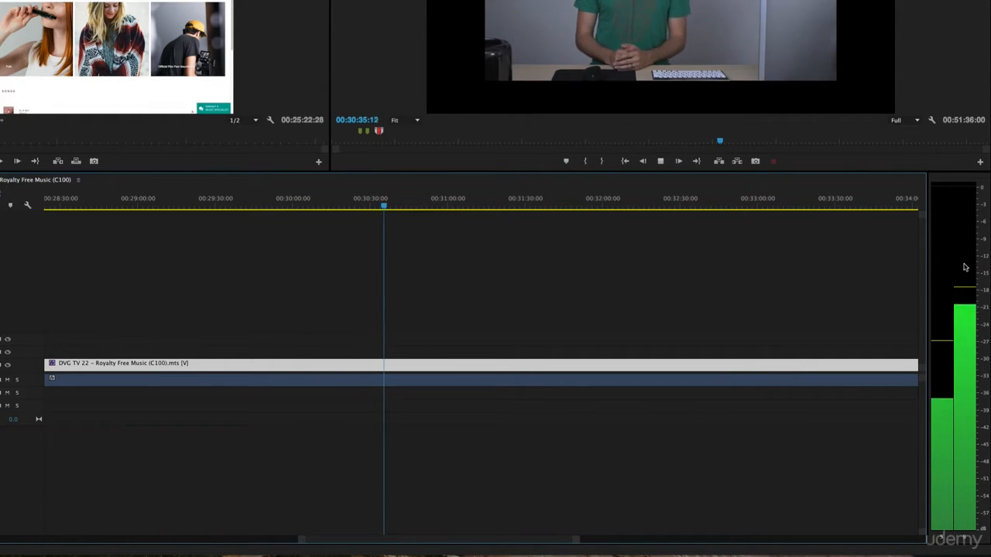
{"action": "key", "text": "space"}
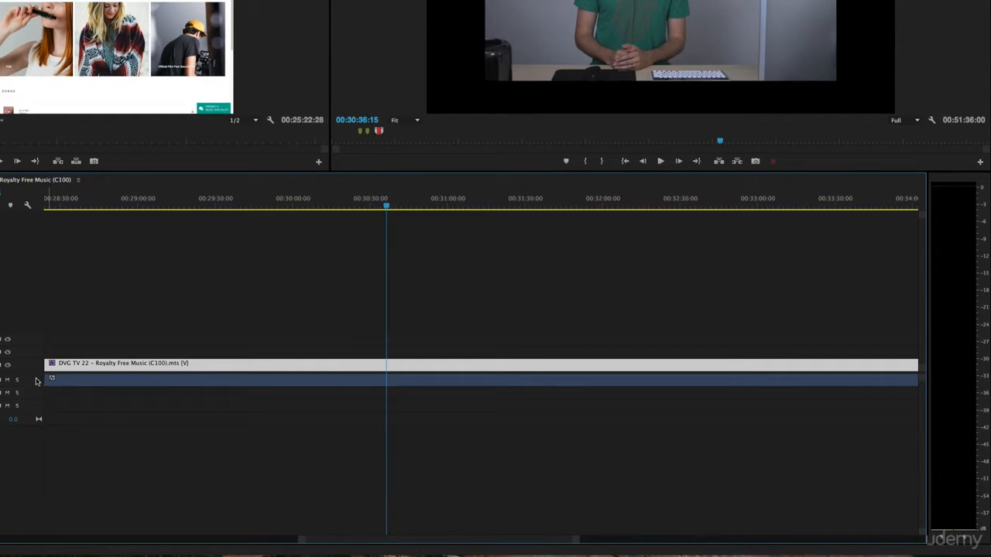
- Expand the Audio 1 and Video 1 tracks to show the waveforms, and play a short passage of the sequence
{"action": "double_click", "coordinate": [35, 381]}
{"action": "double_click", "coordinate": [28, 367]}
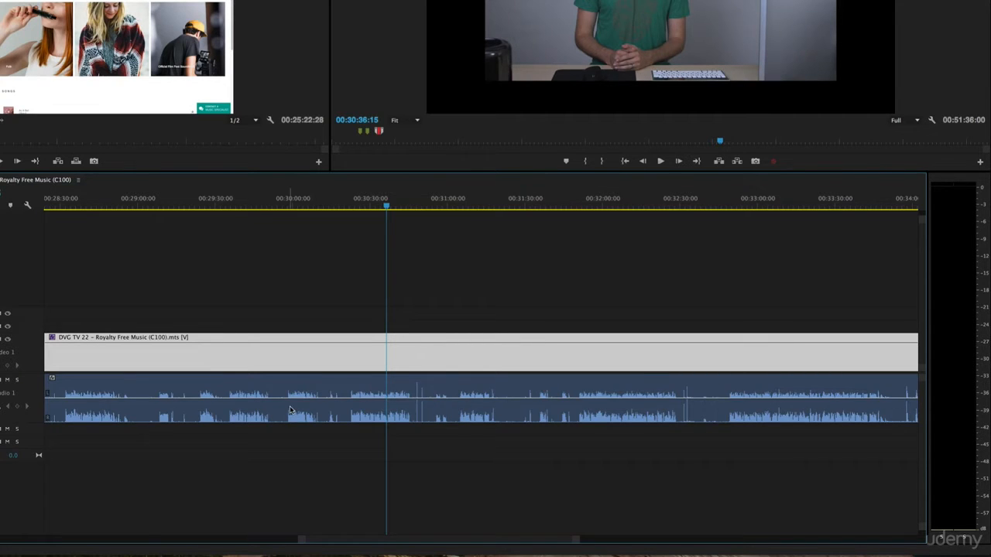
{"action": "key", "text": "space"}
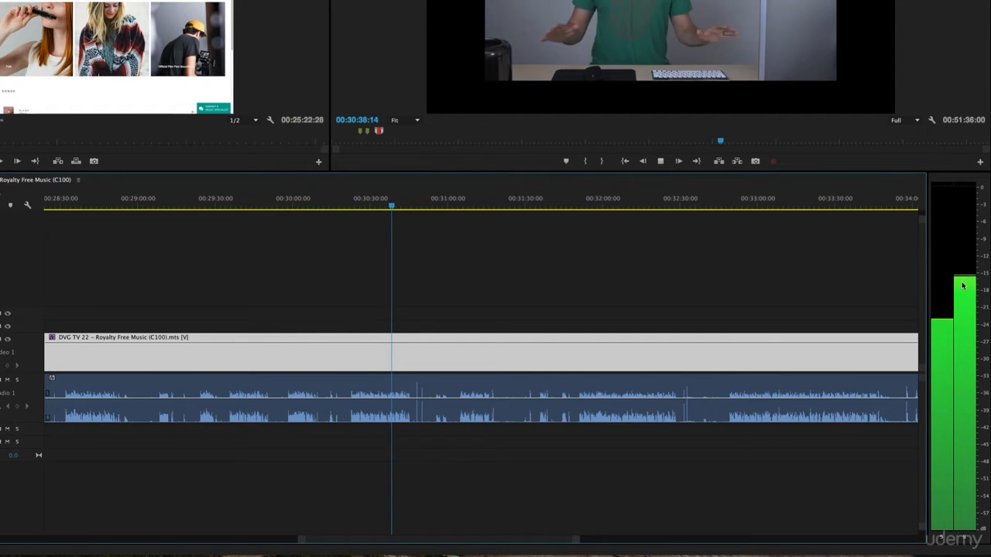
{"action": "key", "text": "space"}
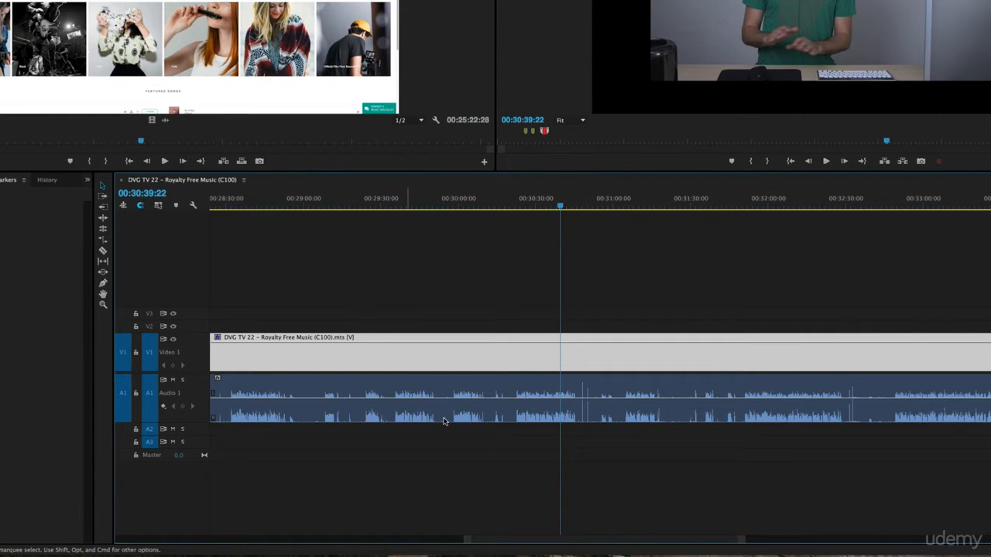
- Cut the C100 clip with the Razor tool at about 00:31:20 in the zoomed-in timeline
{"action": "left_click", "coordinate": [99, 307]}
{"action": "left_click_drag", "start_coordinate": [587, 295], "coordinate": [893, 475]}
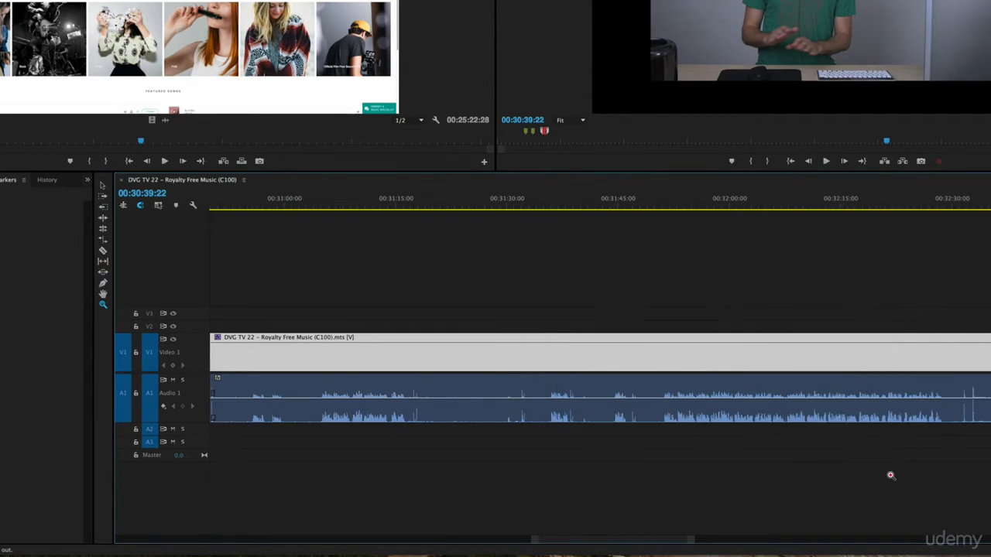
{"action": "left_click", "coordinate": [102, 252]}
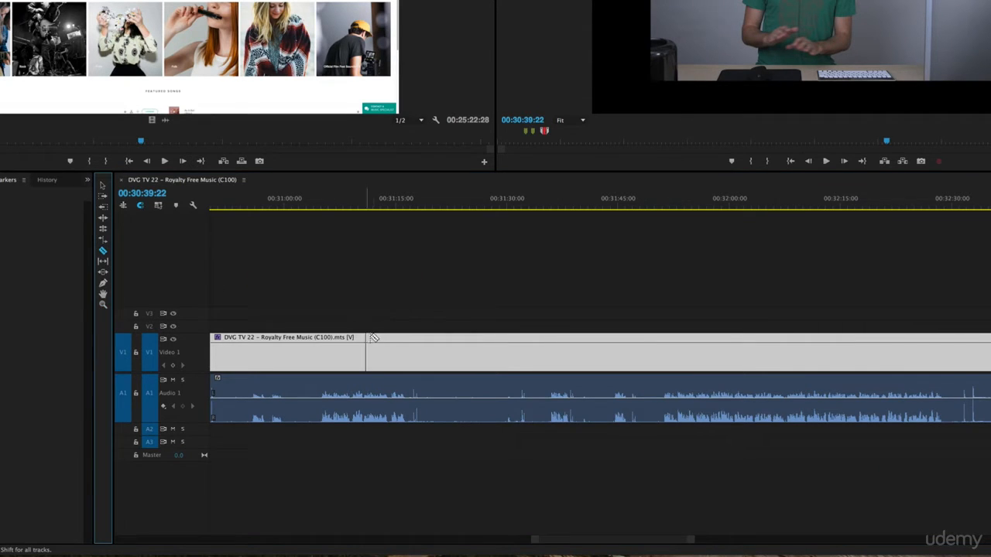
{"action": "left_click", "coordinate": [433, 348]}
{"action": "left_click", "coordinate": [438, 381]}
- Try deleting the section between the first cut and a second cut at about 00:31:38, and undo these edits
{"action": "left_click", "coordinate": [563, 347]}
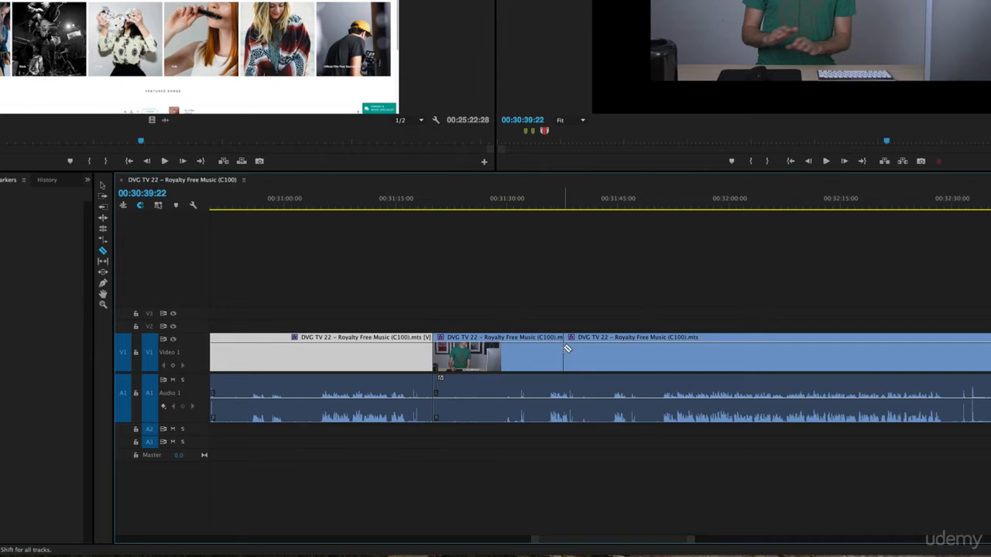
{"action": "left_click", "coordinate": [564, 398]}
{"action": "left_click", "coordinate": [102, 186]}
{"action": "left_click_drag", "start_coordinate": [438, 293], "coordinate": [491, 438]}
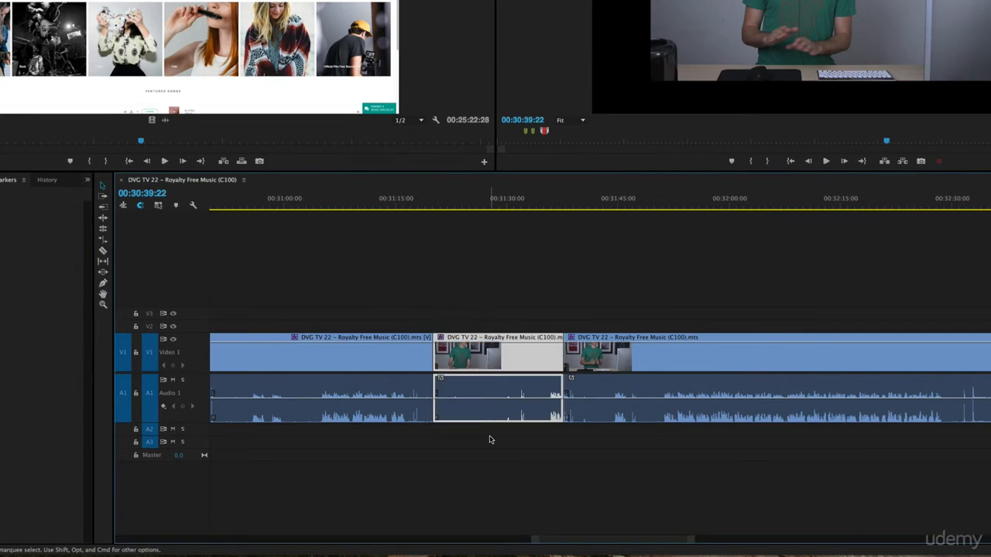
{"action": "key", "text": "Delete"}
{"action": "key", "text": "super+z"}
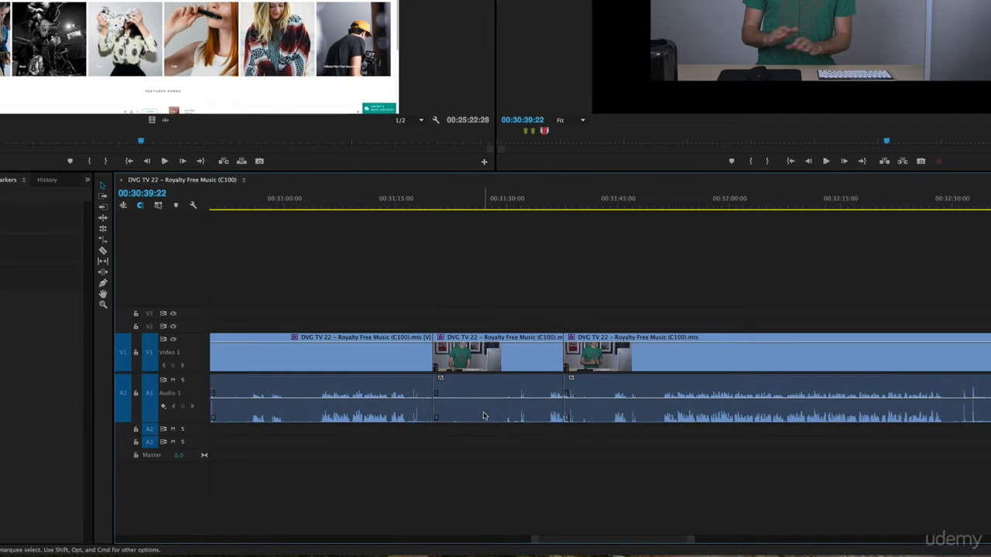
{"action": "key", "text": "super+z"}
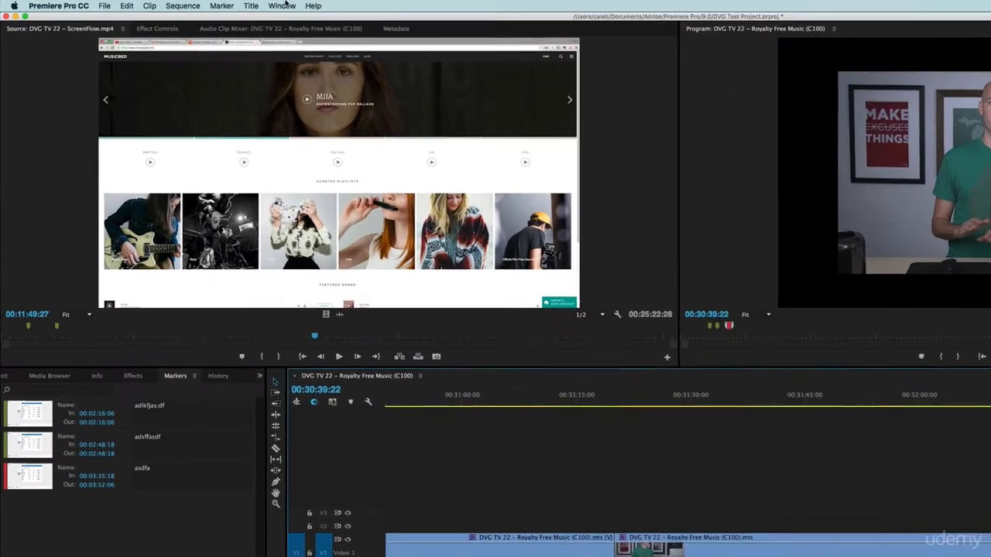
- Look through the list of panels that can be shown in the workspace
{"action": "left_click", "coordinate": [206, 4]}
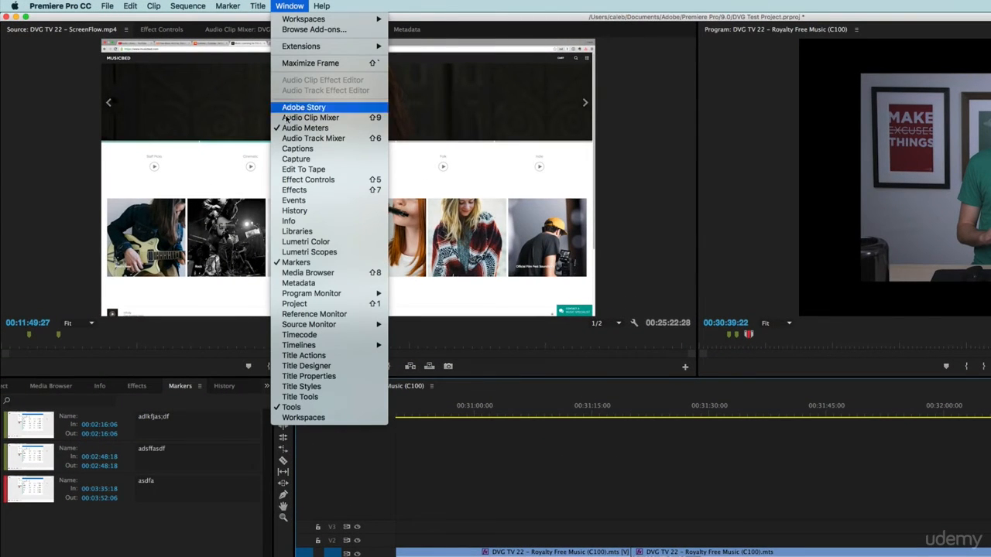